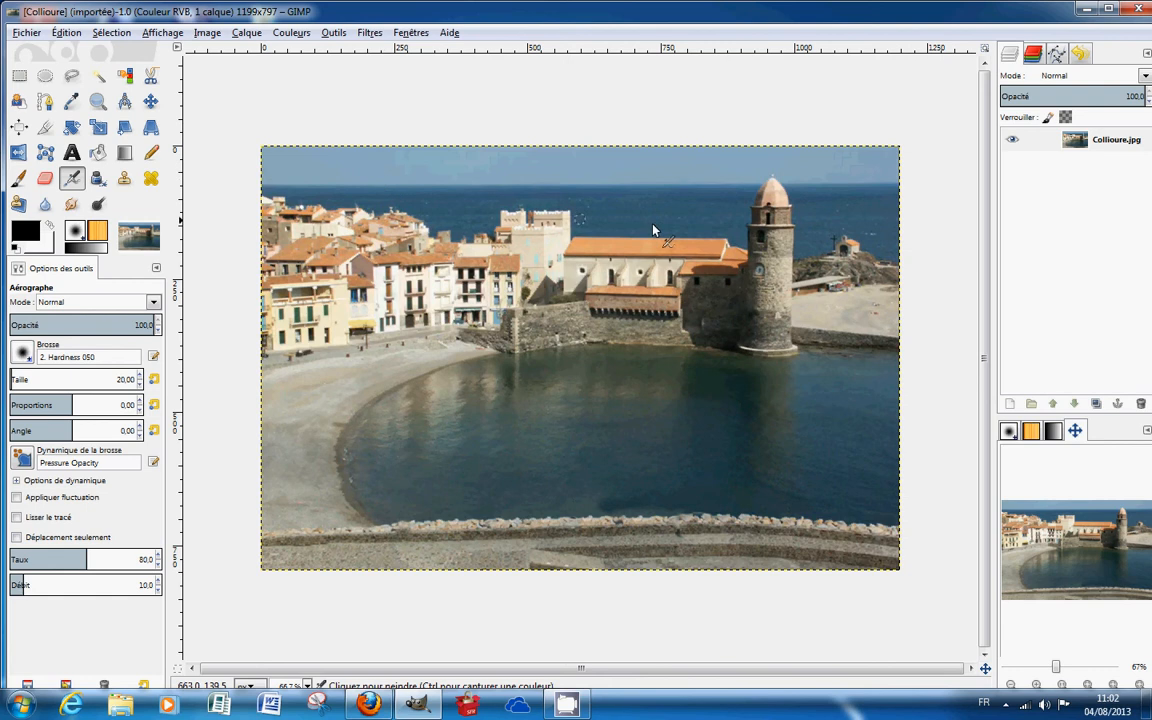
- Duplicate the Collioure.jpg layer and add an alpha channel to the copy
{"action": "left_click", "coordinate": [1096, 404]}
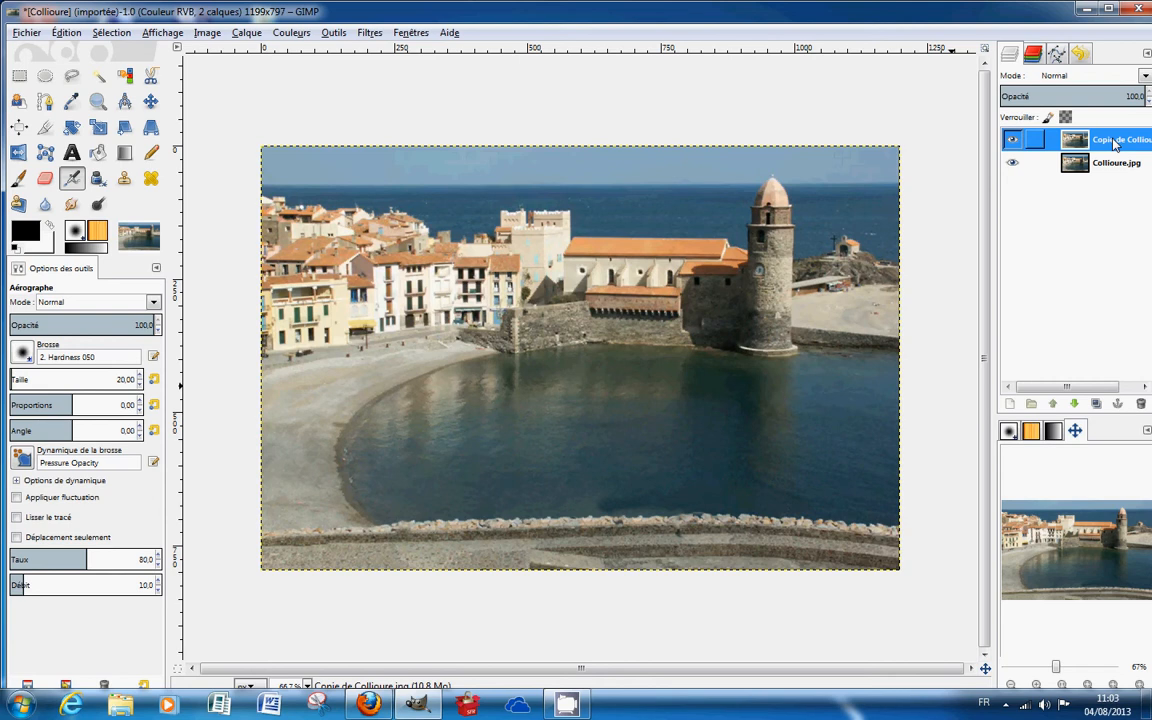
{"action": "right_click", "coordinate": [1115, 145]}
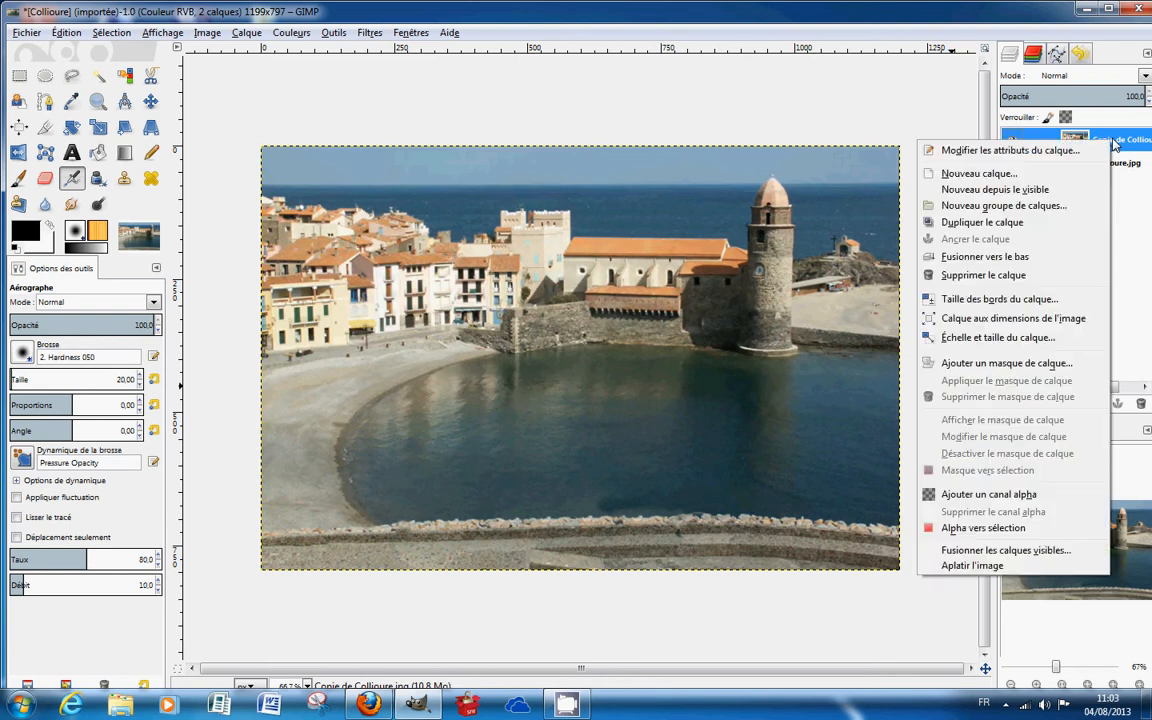
{"action": "left_click", "coordinate": [1012, 496]}
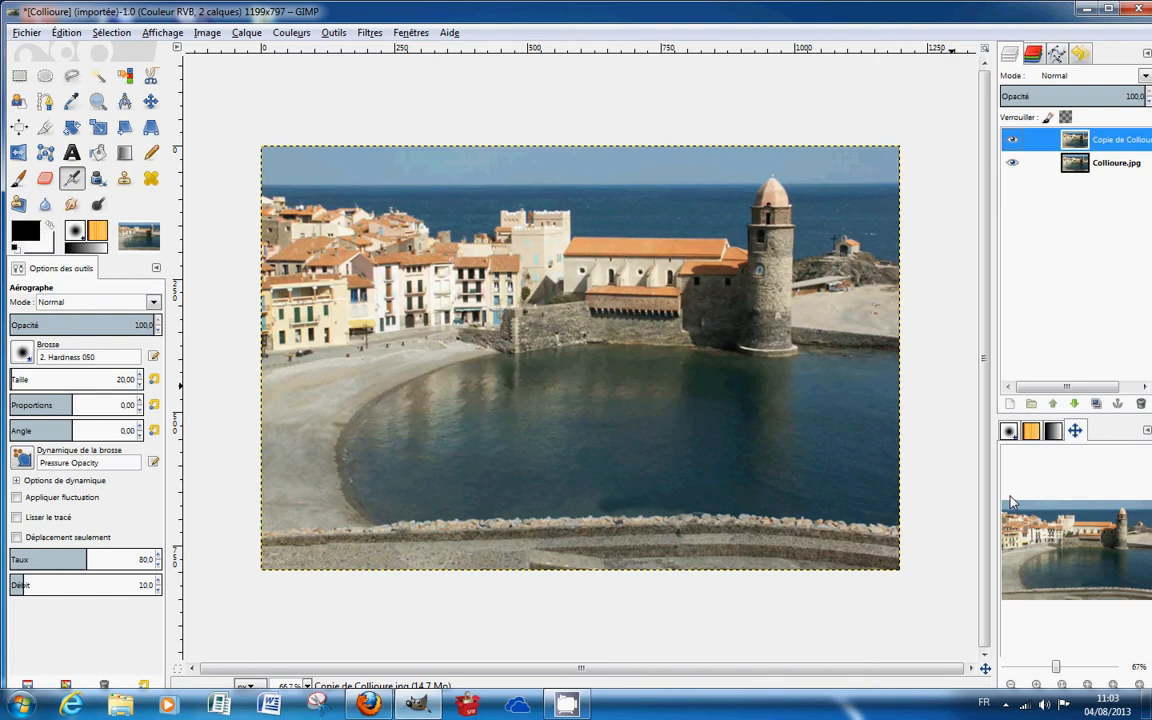
- Make a rectangular selection of about 520 × 390 px around the bell tower, with its proportions fixed at 4:3
{"action": "left_click", "coordinate": [20, 79]}
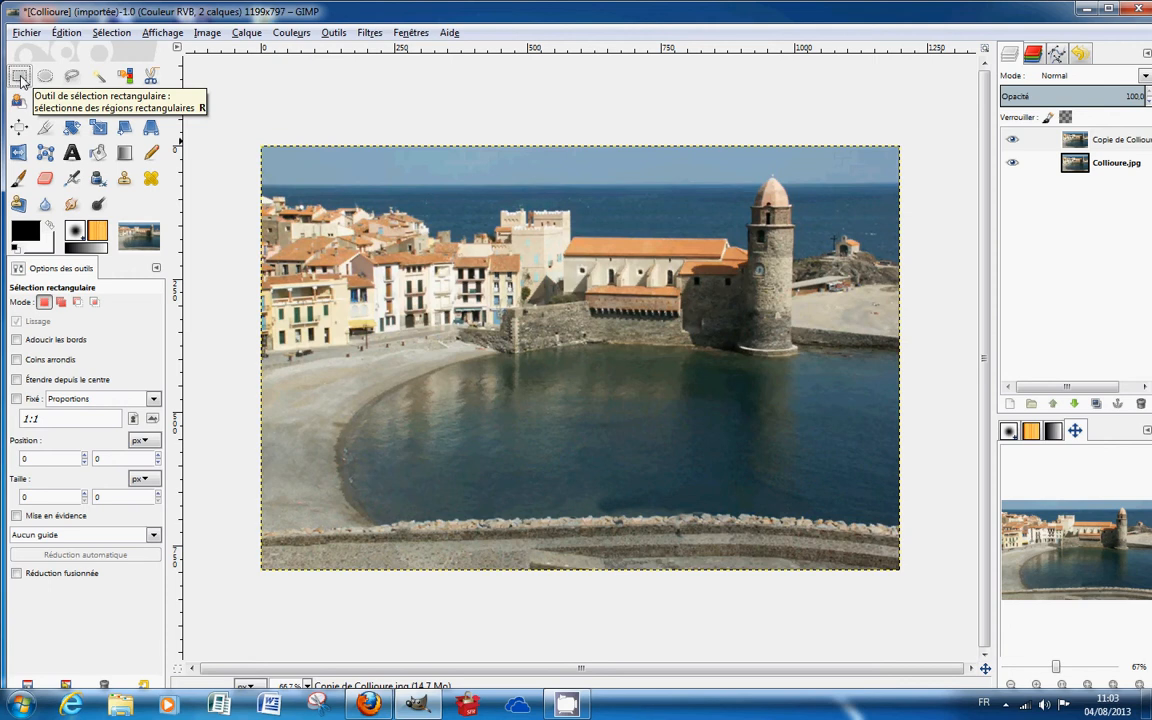
{"action": "left_click", "coordinate": [17, 400]}
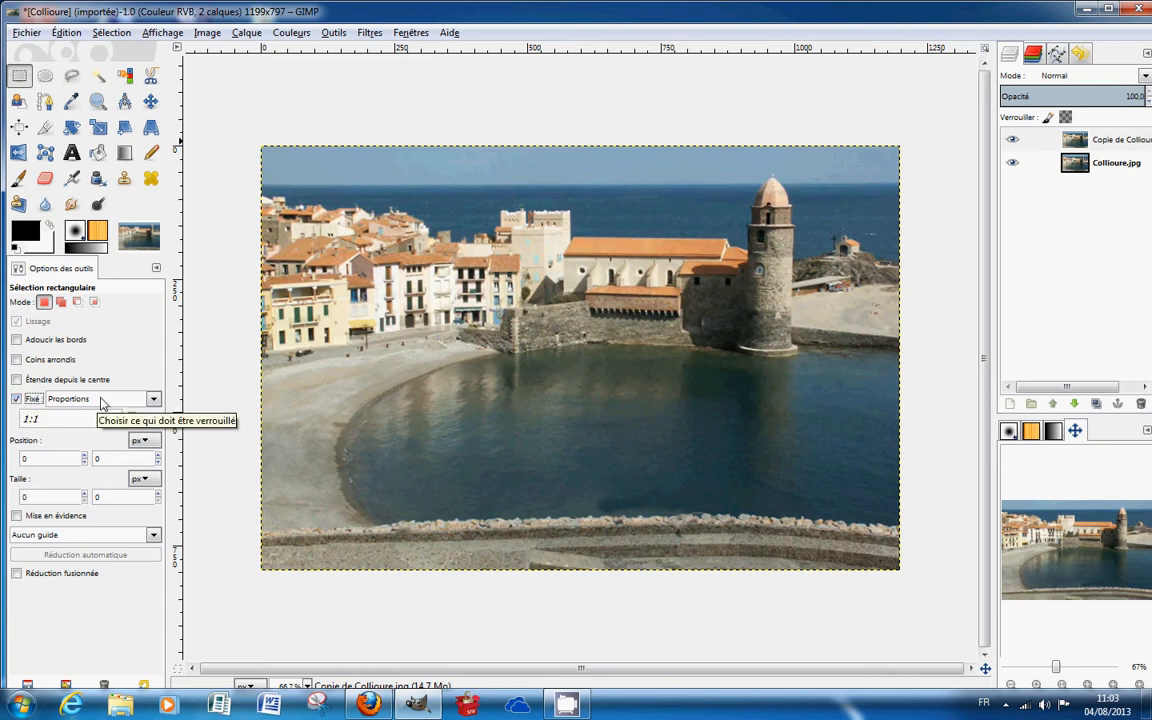
{"action": "left_click_drag", "start_coordinate": [53, 419], "coordinate": [5, 416]}
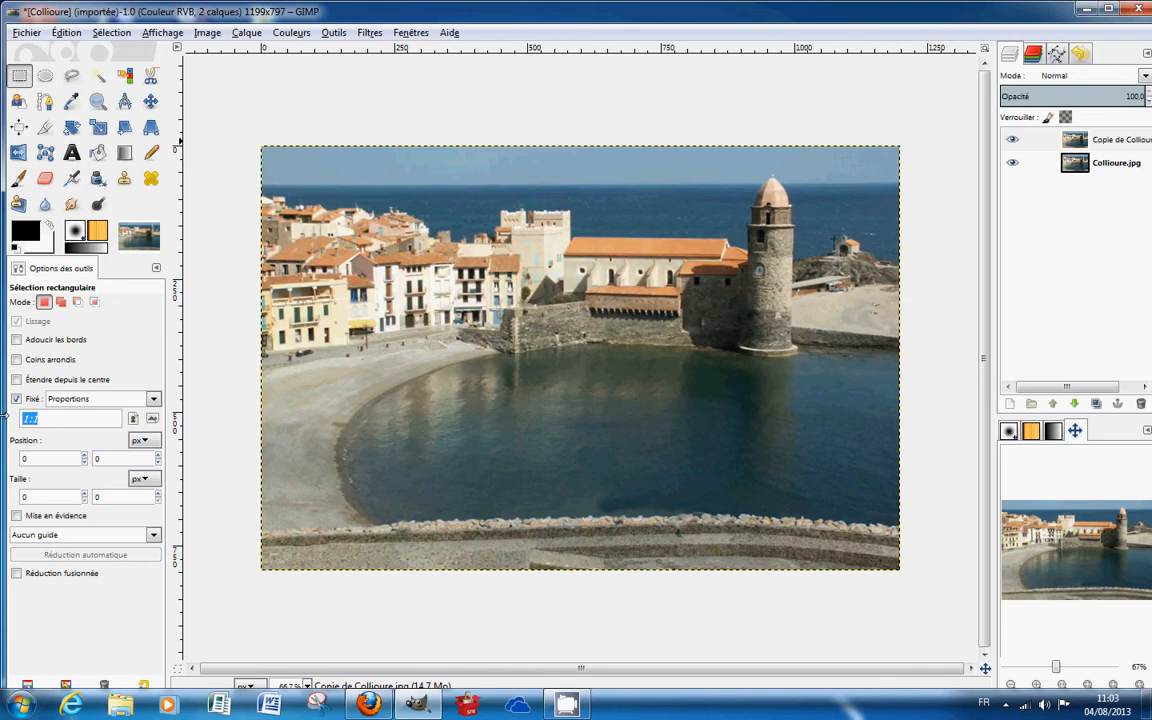
{"action": "type", "text": "4/3"}
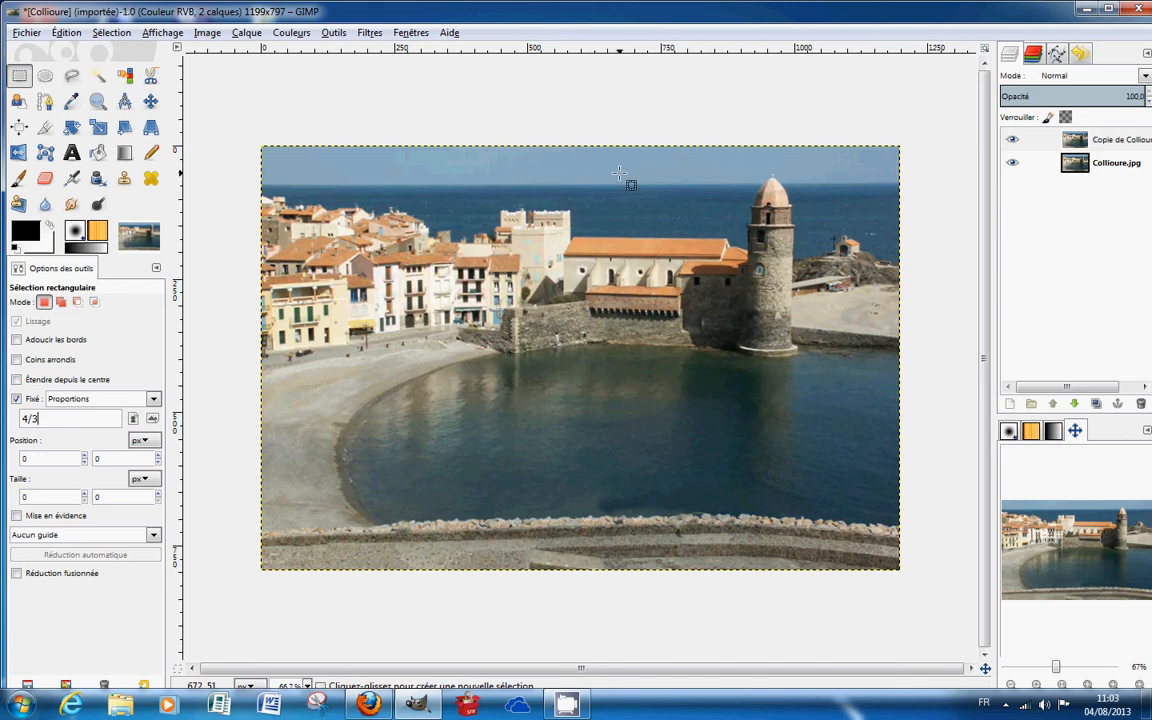
{"action": "left_click_drag", "start_coordinate": [620, 173], "coordinate": [830, 375]}
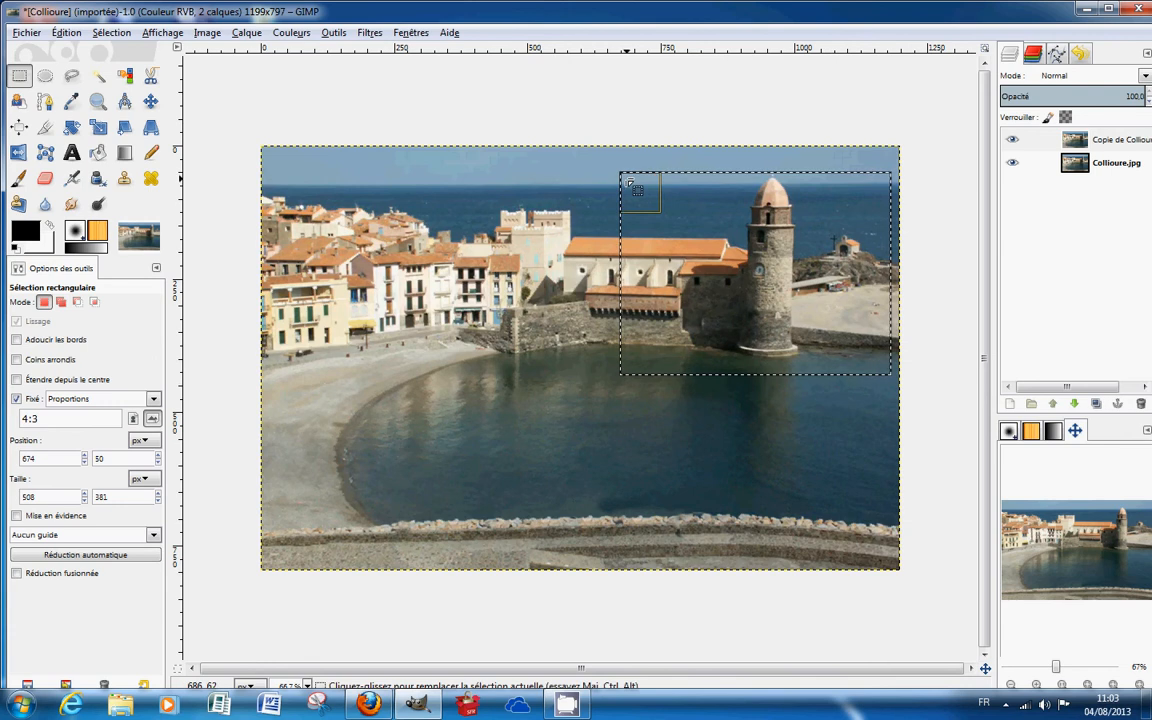
{"action": "left_click_drag", "start_coordinate": [625, 180], "coordinate": [656, 177]}
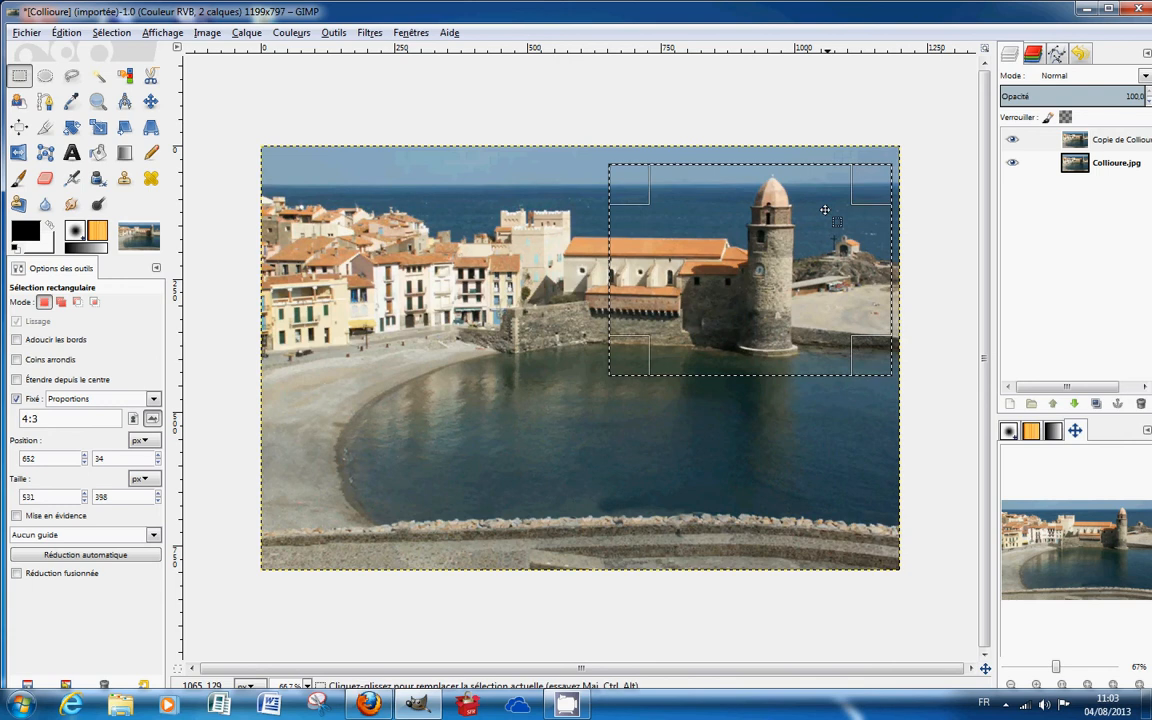
{"action": "left_click_drag", "start_coordinate": [872, 185], "coordinate": [866, 189]}
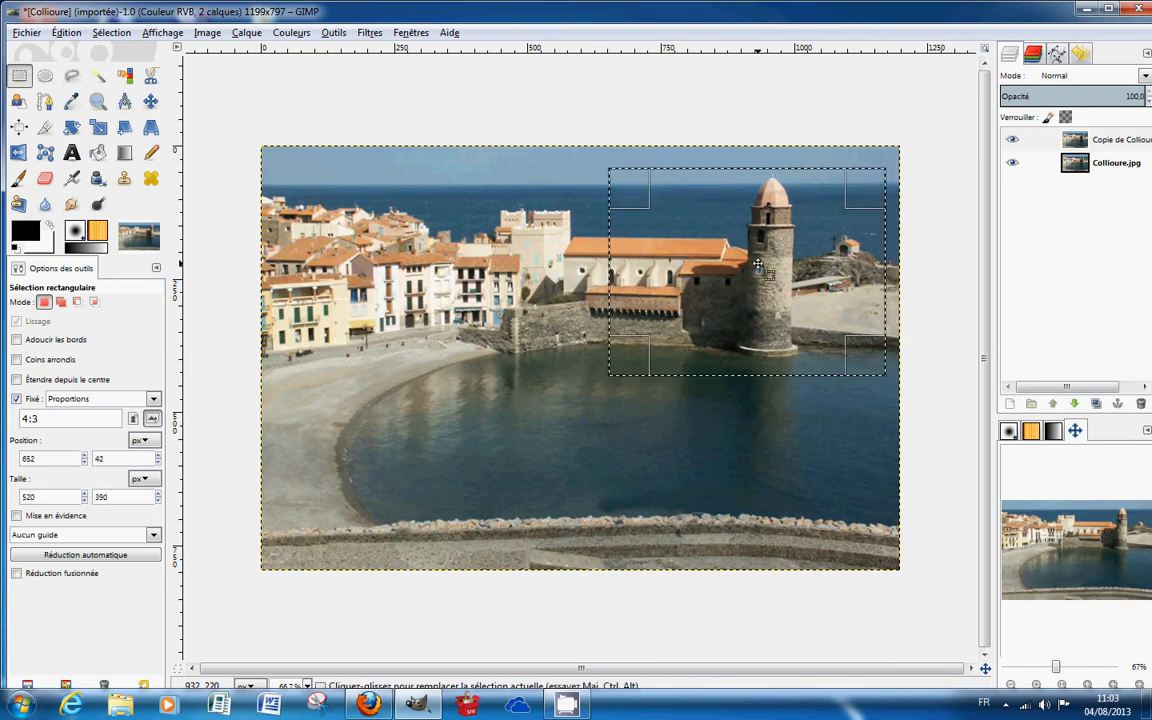
{"action": "left_click", "coordinate": [758, 264]}
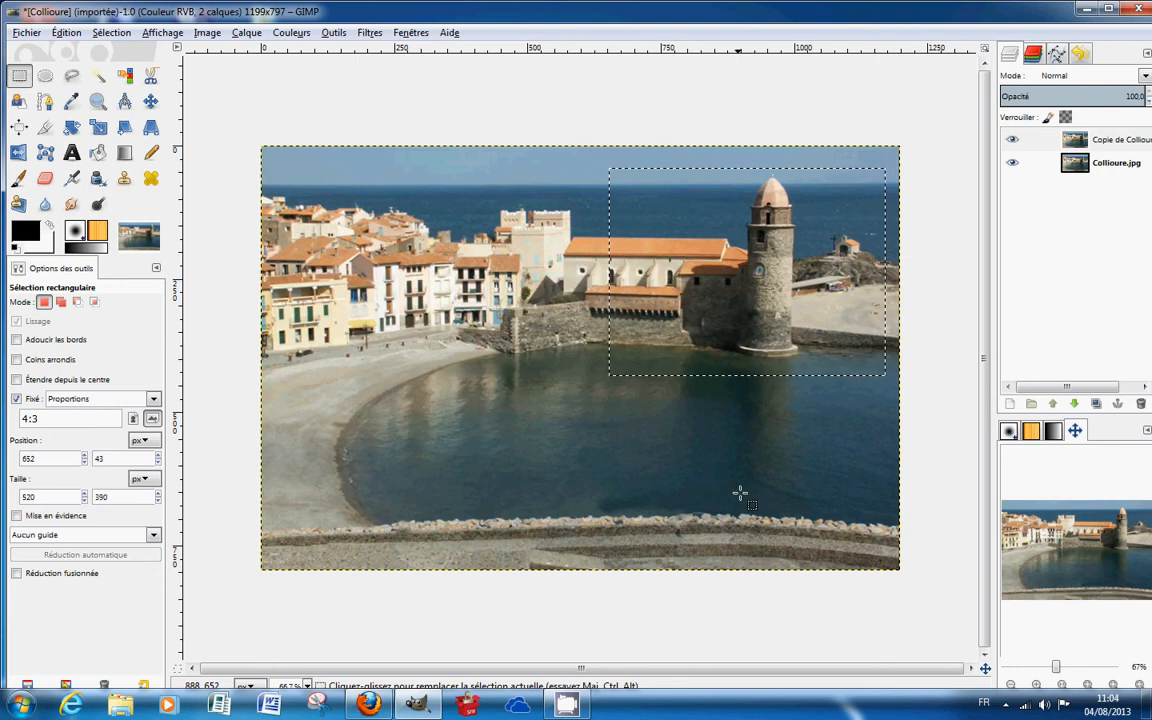
- Erase everything outside the tower selection on the copied layer by inverting the selection, and invert it back to the rectangle
{"action": "left_click", "coordinate": [111, 33]}
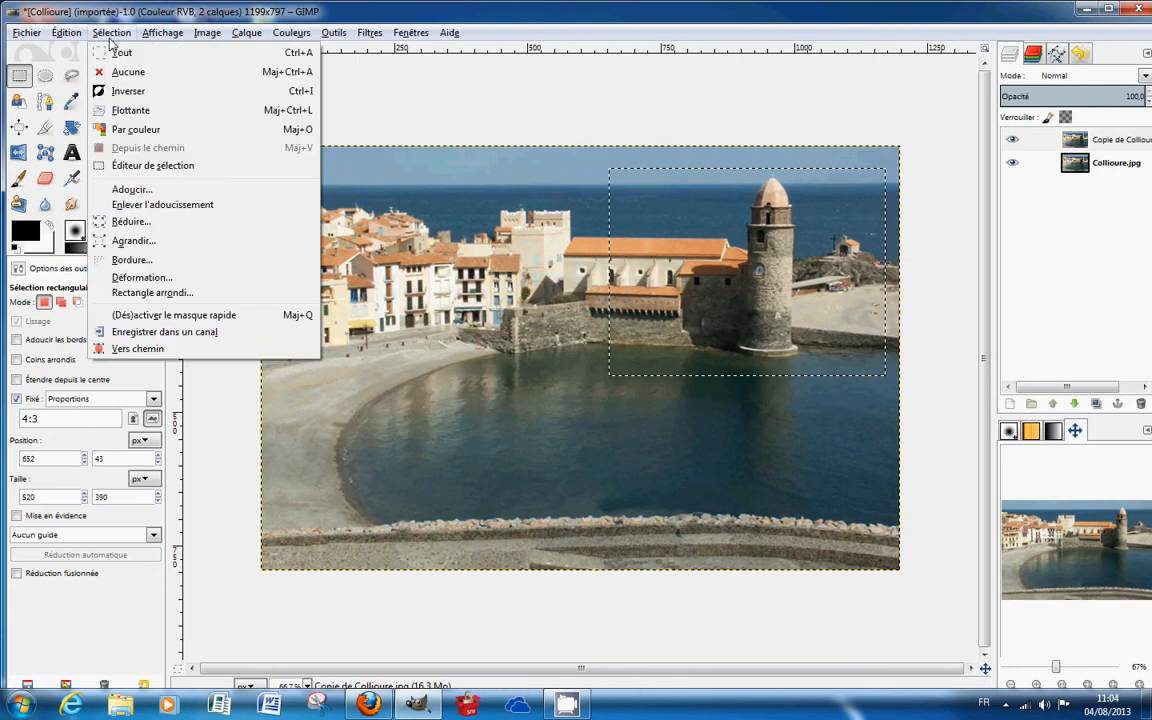
{"action": "left_click", "coordinate": [110, 91]}
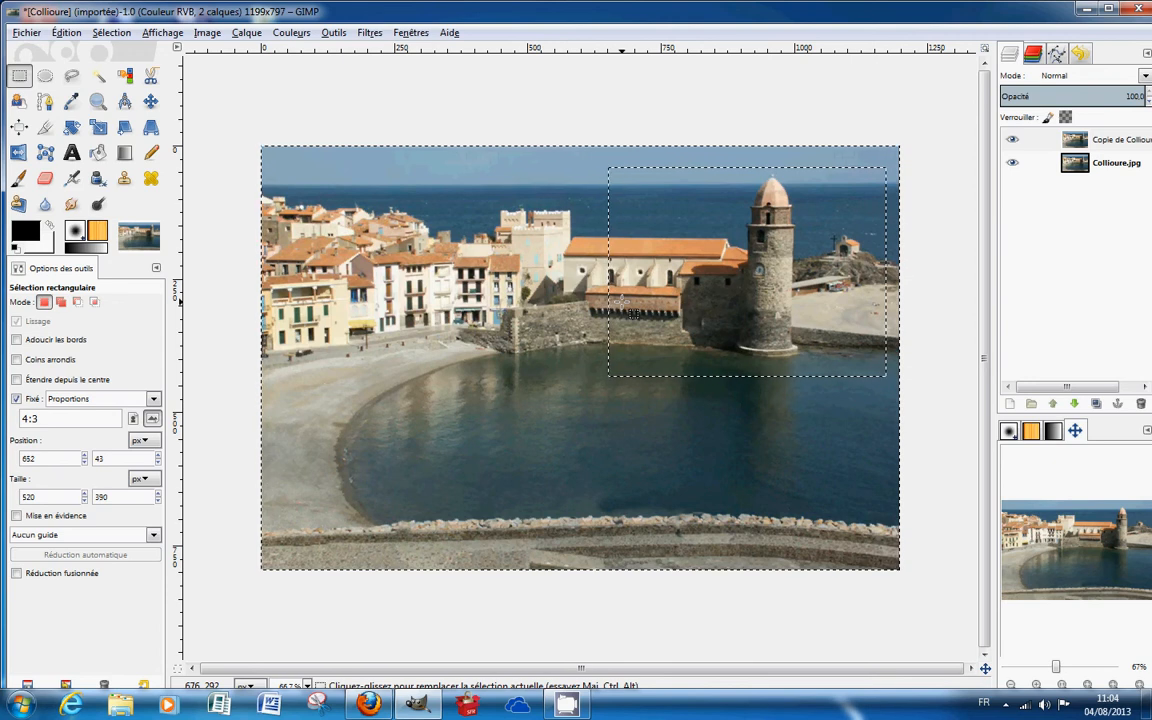
{"action": "key", "text": "Delete"}
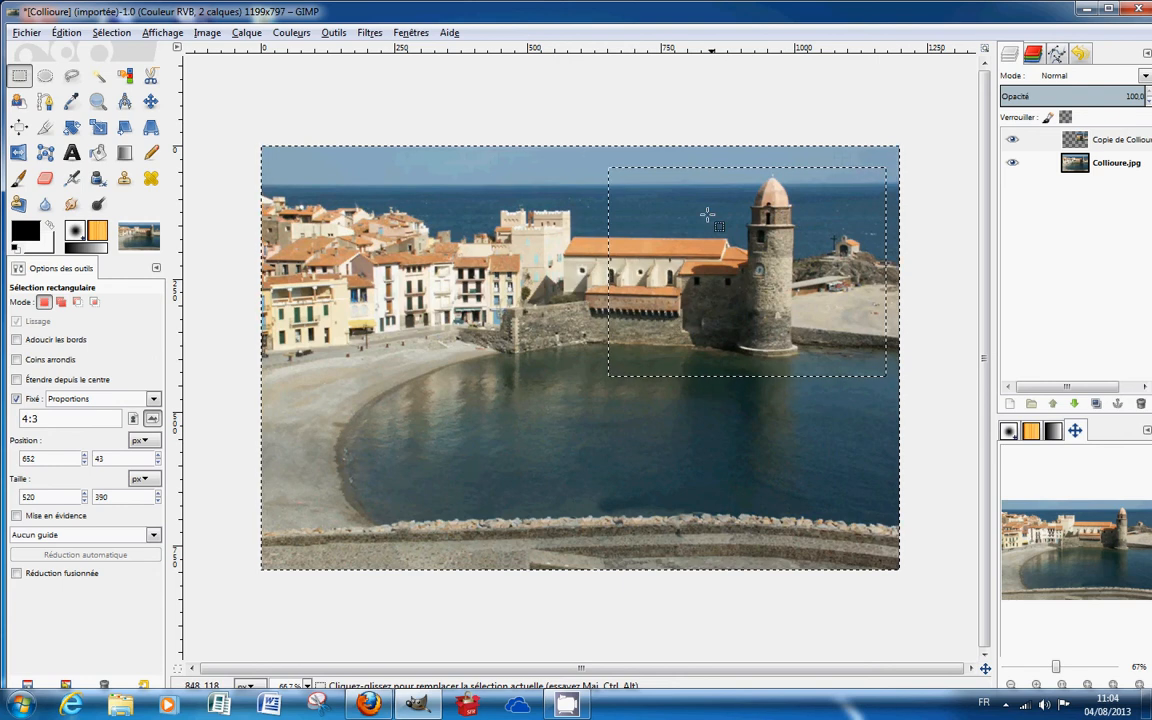
{"action": "left_click", "coordinate": [108, 33]}
{"action": "left_click", "coordinate": [120, 90]}
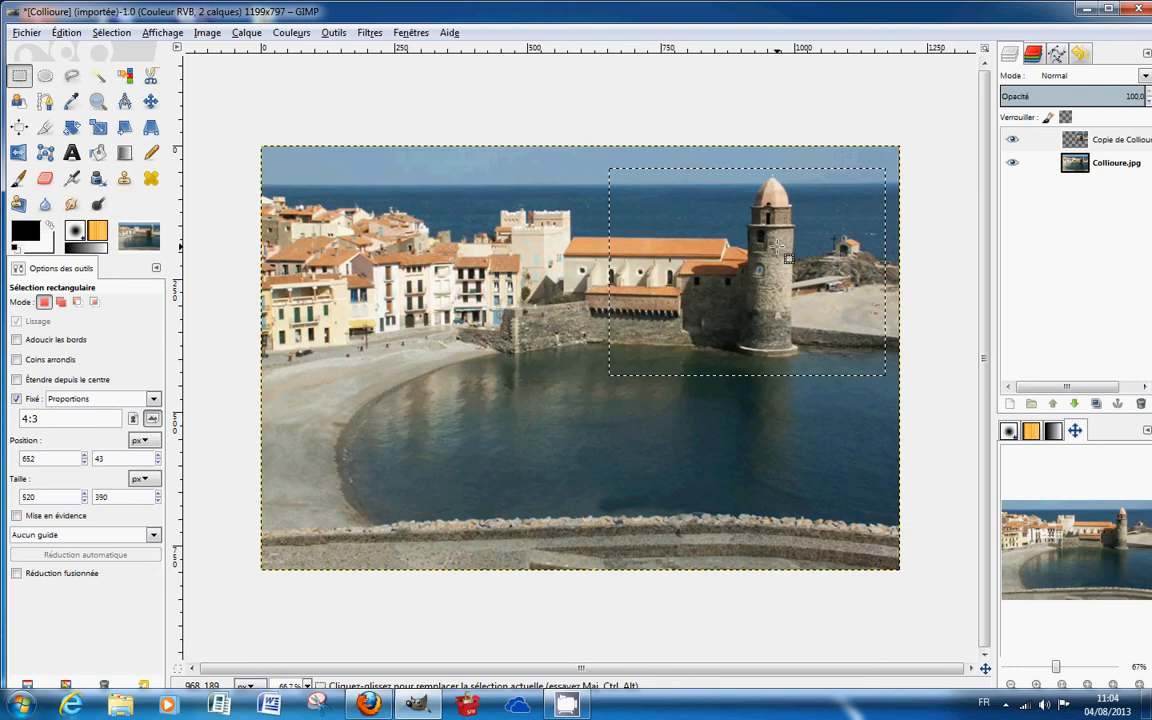
- Create a transparent layer named "cadre" at 1199 × 797 px above the copied layer
{"action": "left_click", "coordinate": [1014, 408]}
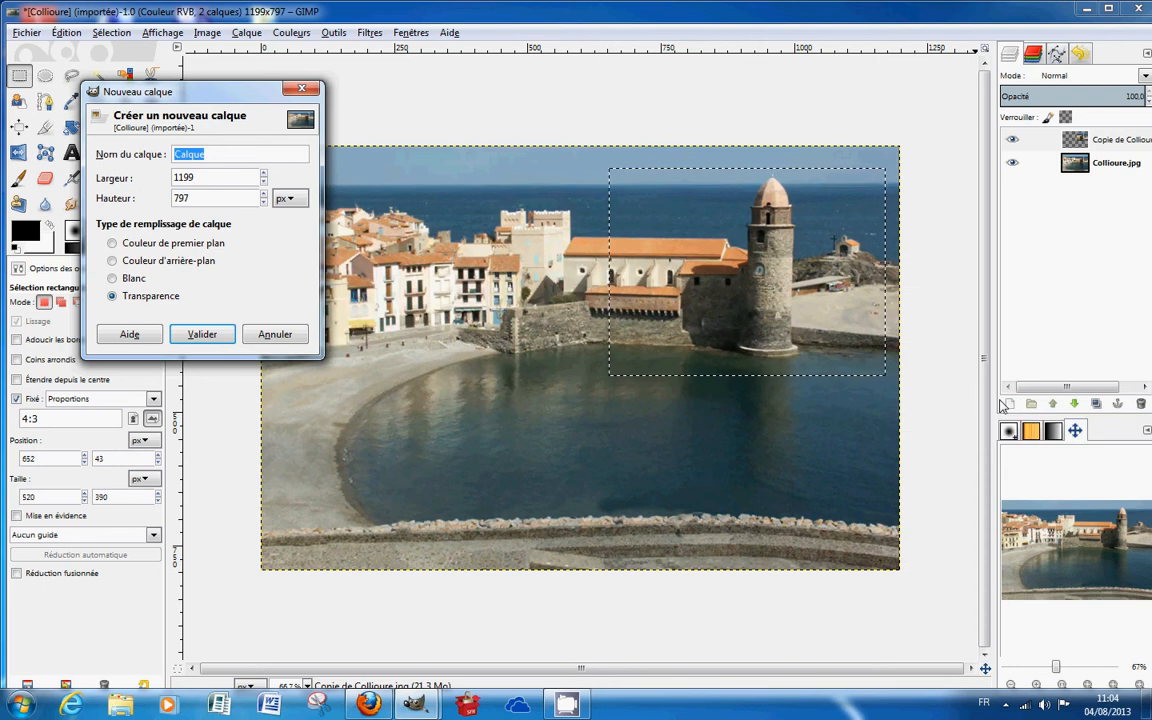
{"action": "type", "text": "cadre"}
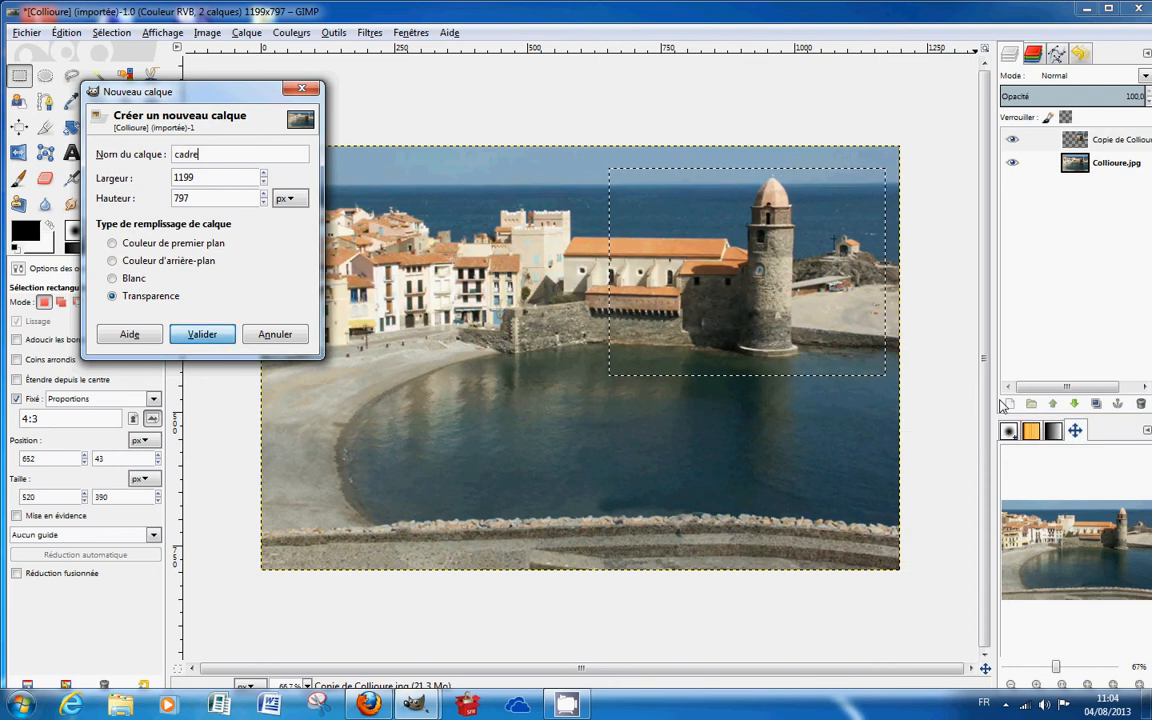
{"action": "key", "text": "Return"}
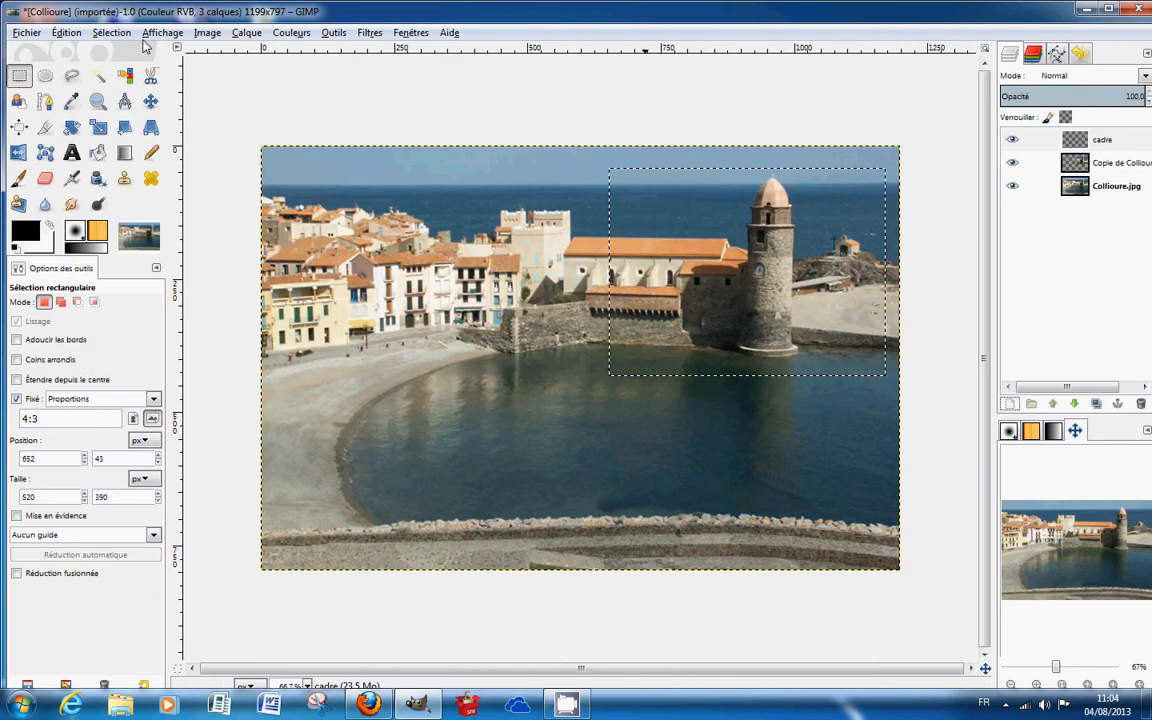
- Grow the rectangular selection around the tower by 20 px
{"action": "left_click", "coordinate": [110, 36]}
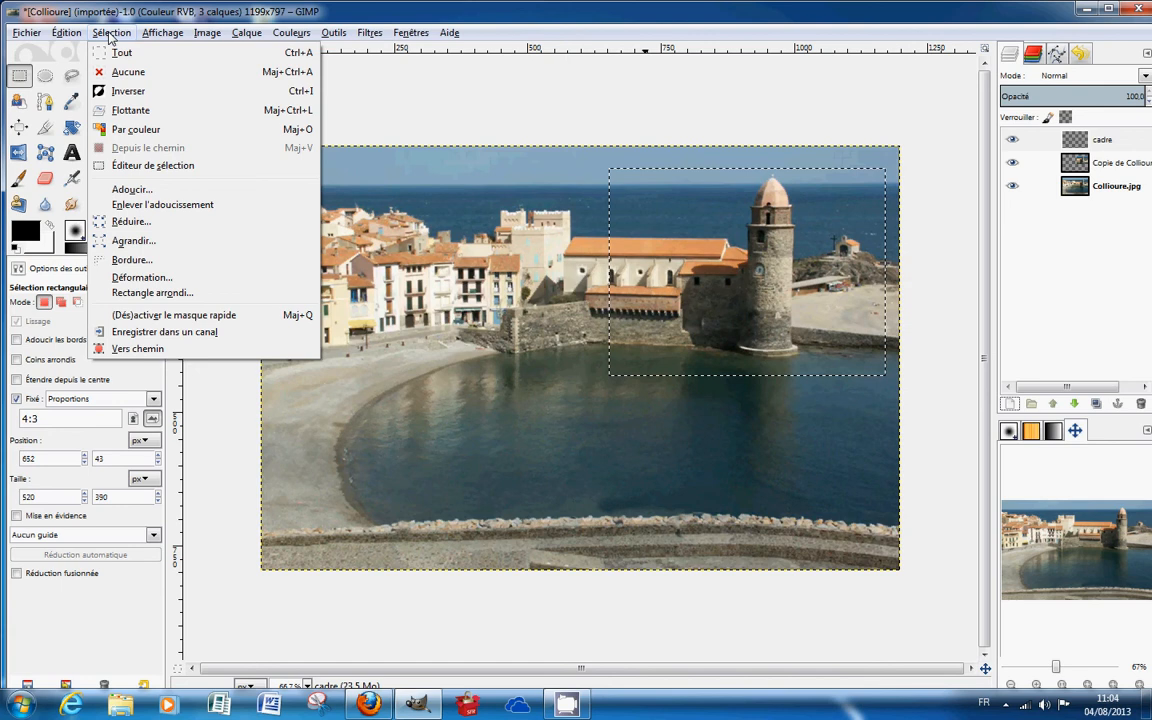
{"action": "left_click", "coordinate": [150, 241]}
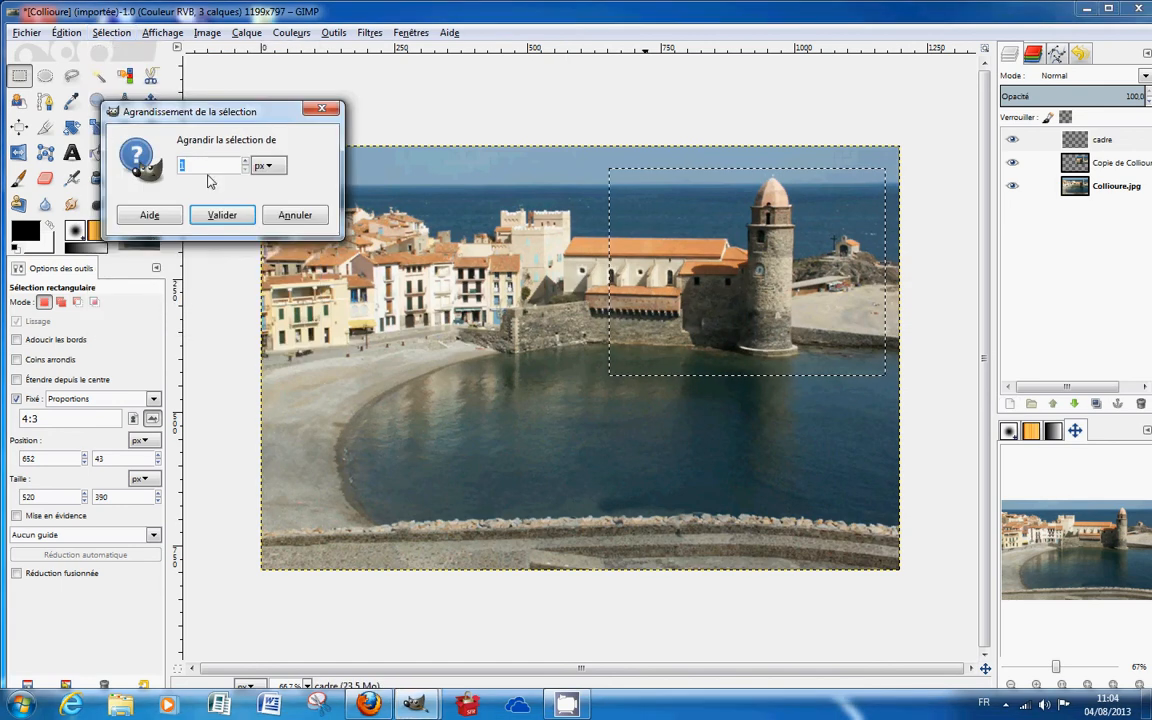
{"action": "type", "text": "20"}
{"action": "left_click", "coordinate": [225, 216]}
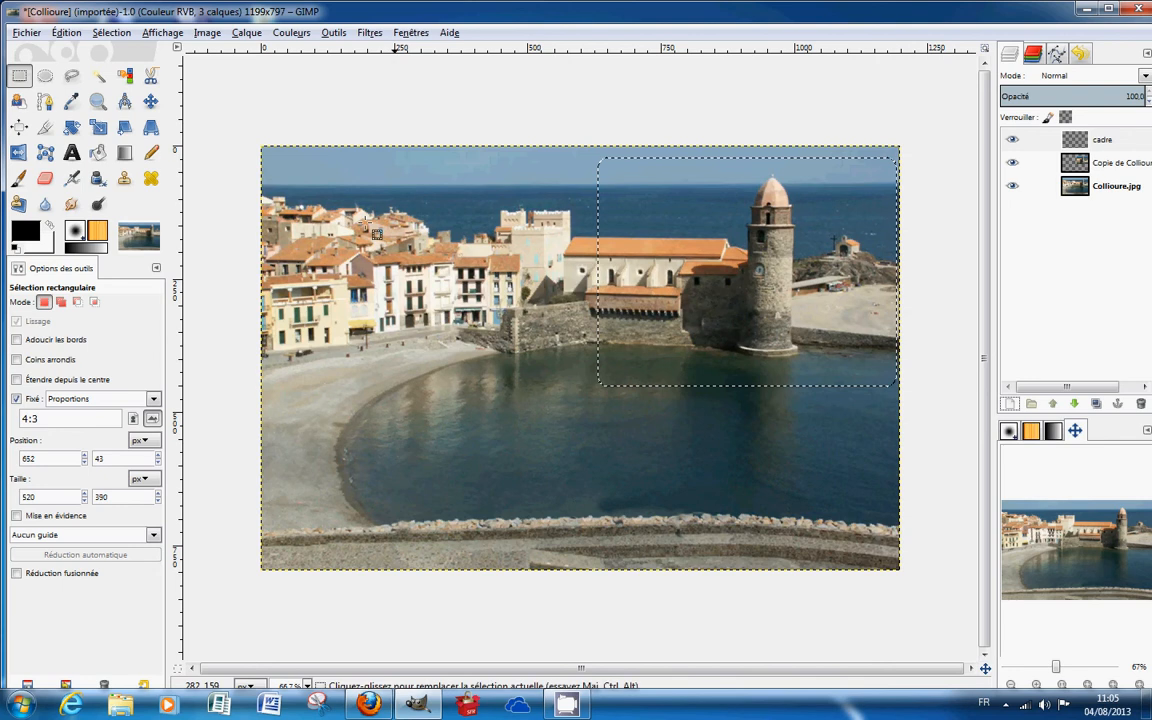
- Fill the enlarged selection on the cadre layer with the white background colour and deselect everything
{"action": "left_click", "coordinate": [97, 152]}
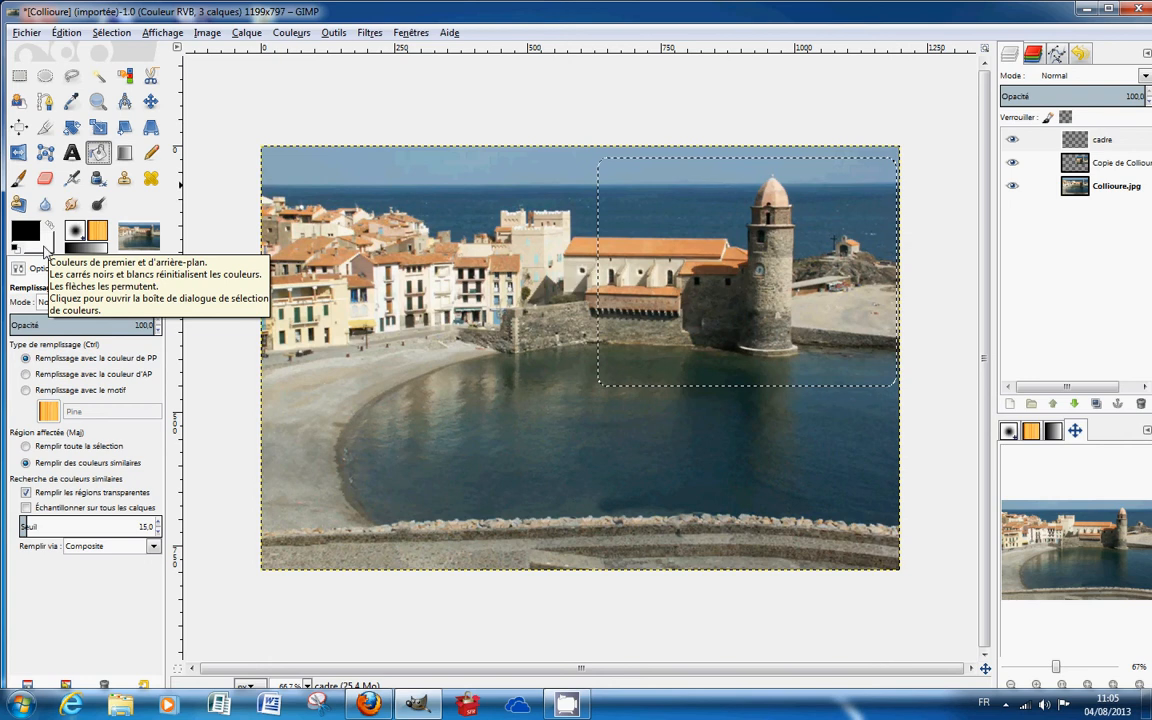
{"action": "left_click", "coordinate": [27, 375]}
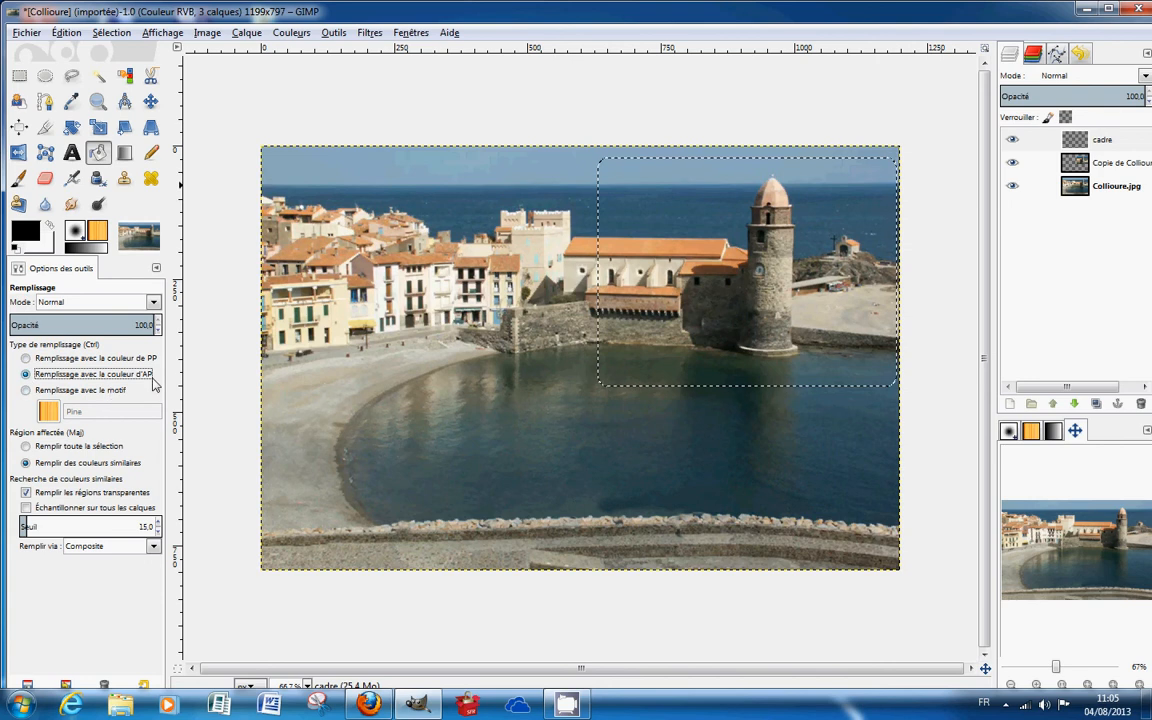
{"action": "left_click", "coordinate": [736, 271]}
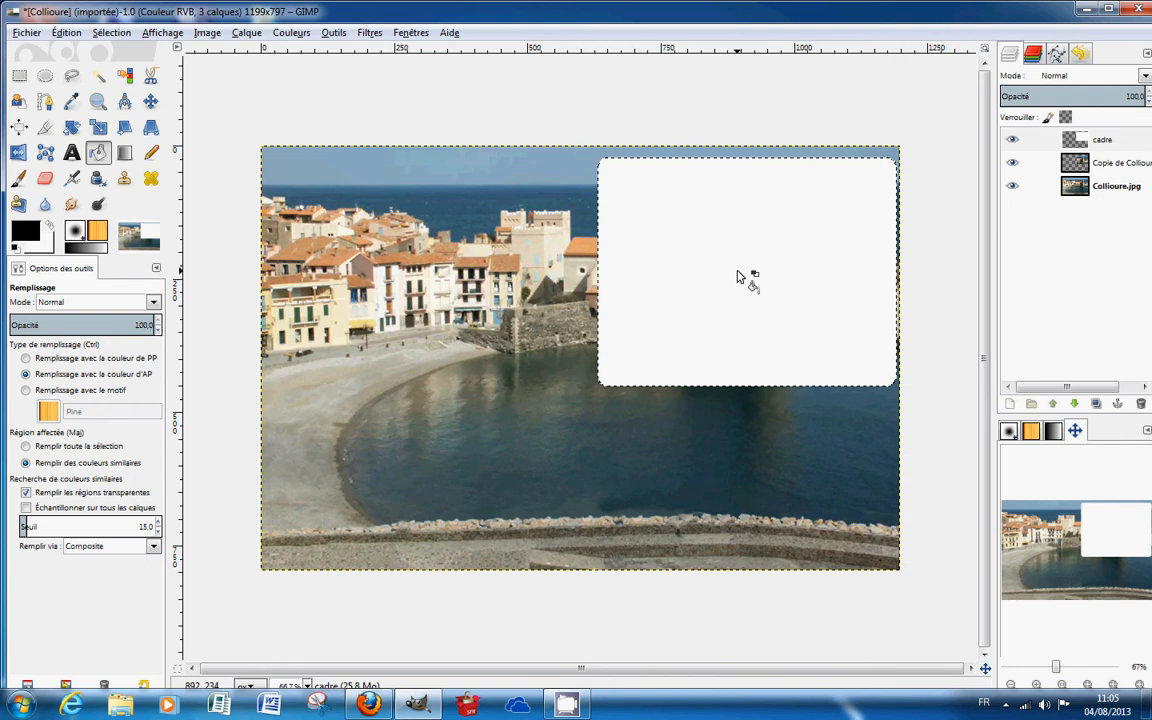
{"action": "left_click", "coordinate": [117, 35]}
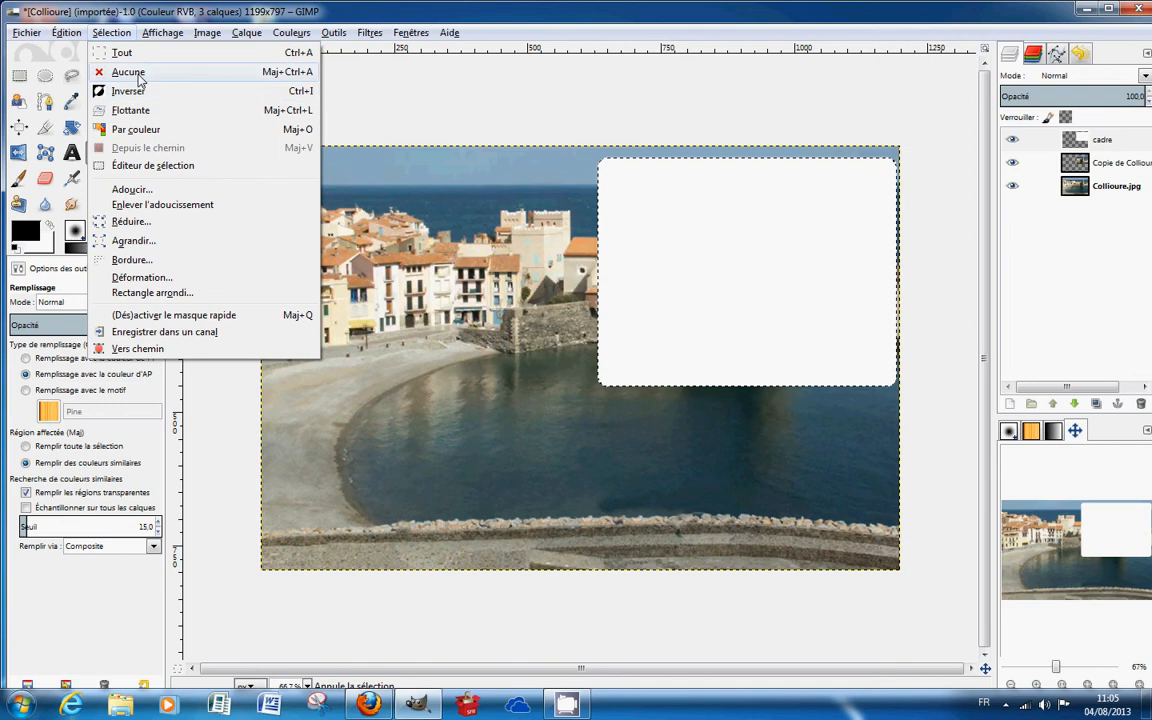
{"action": "left_click", "coordinate": [130, 73]}
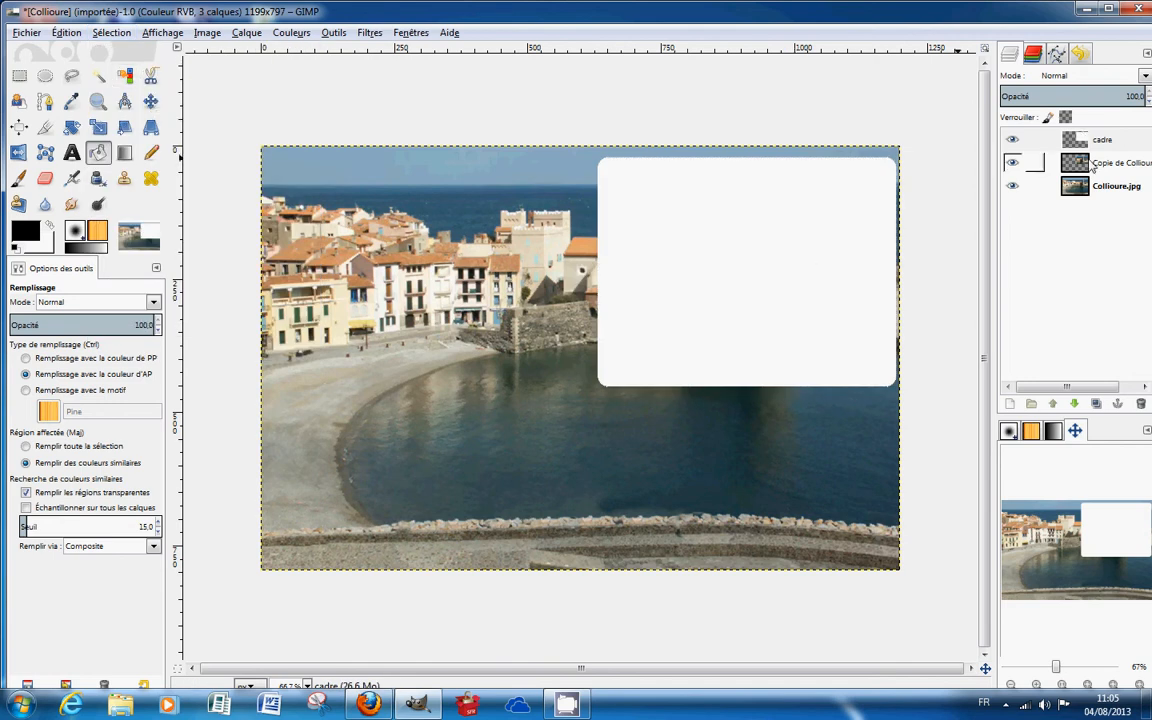
- Lower the cadre layer beneath the copied tower layer and merge the copy down into it
{"action": "left_click", "coordinate": [1134, 140]}
{"action": "left_click", "coordinate": [1074, 404]}
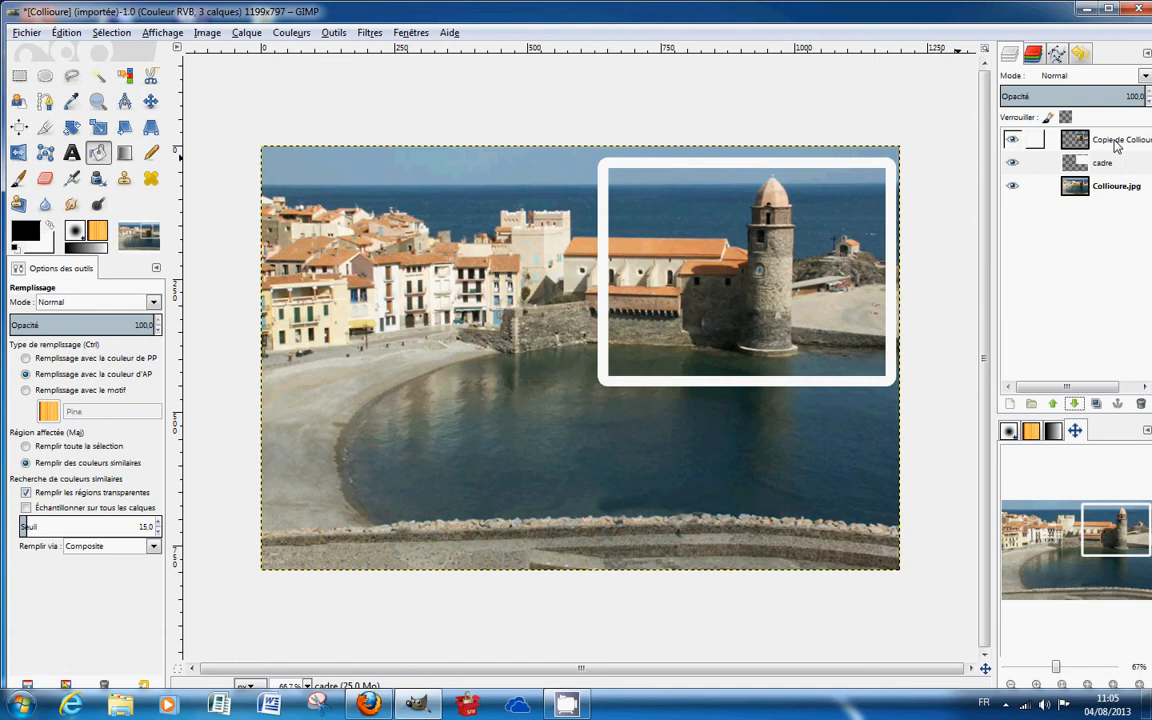
{"action": "left_click", "coordinate": [1117, 145]}
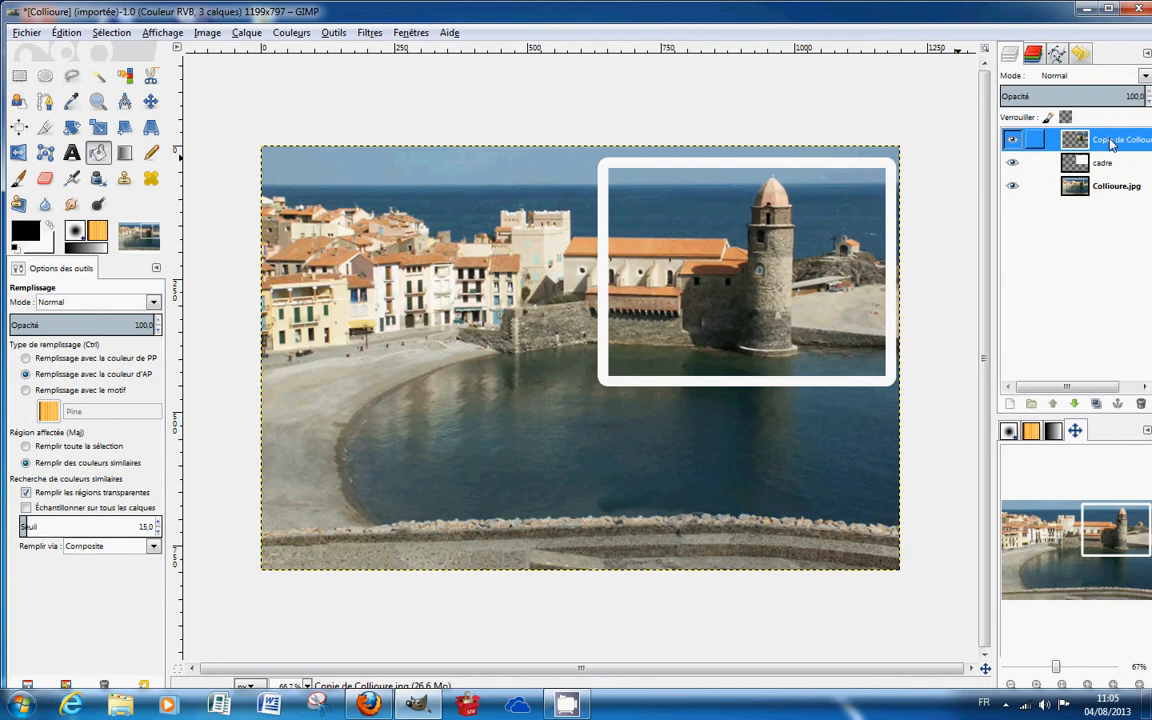
{"action": "right_click", "coordinate": [1108, 142]}
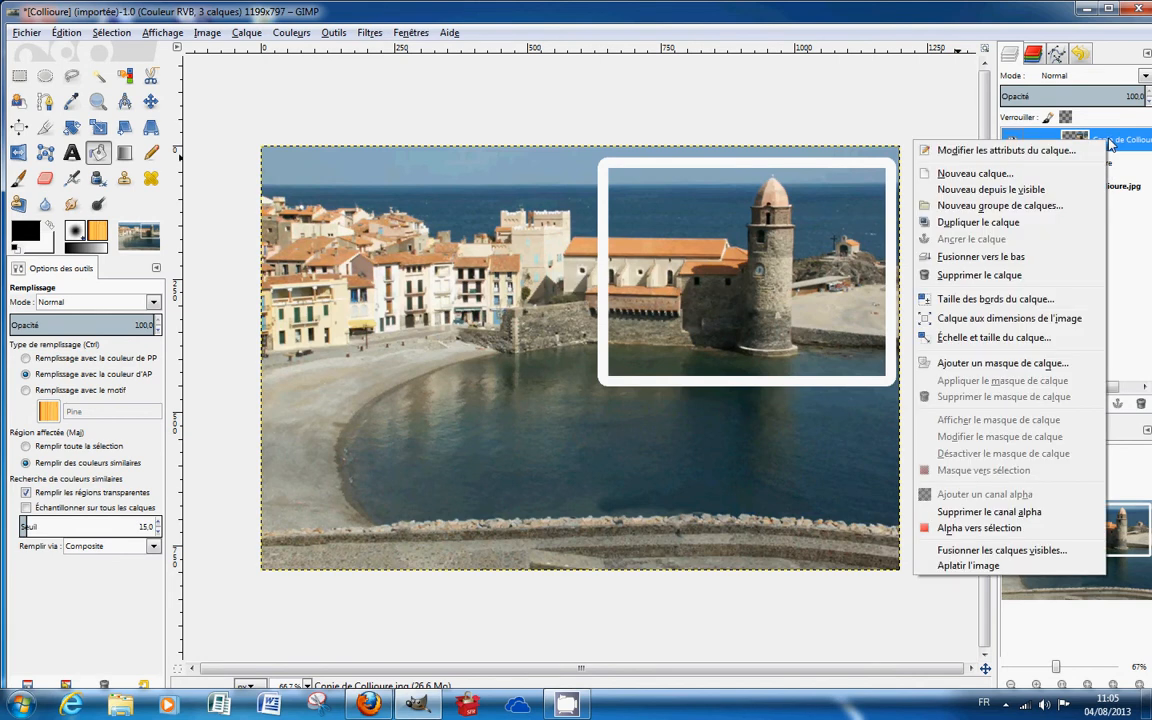
{"action": "left_click", "coordinate": [1008, 258]}
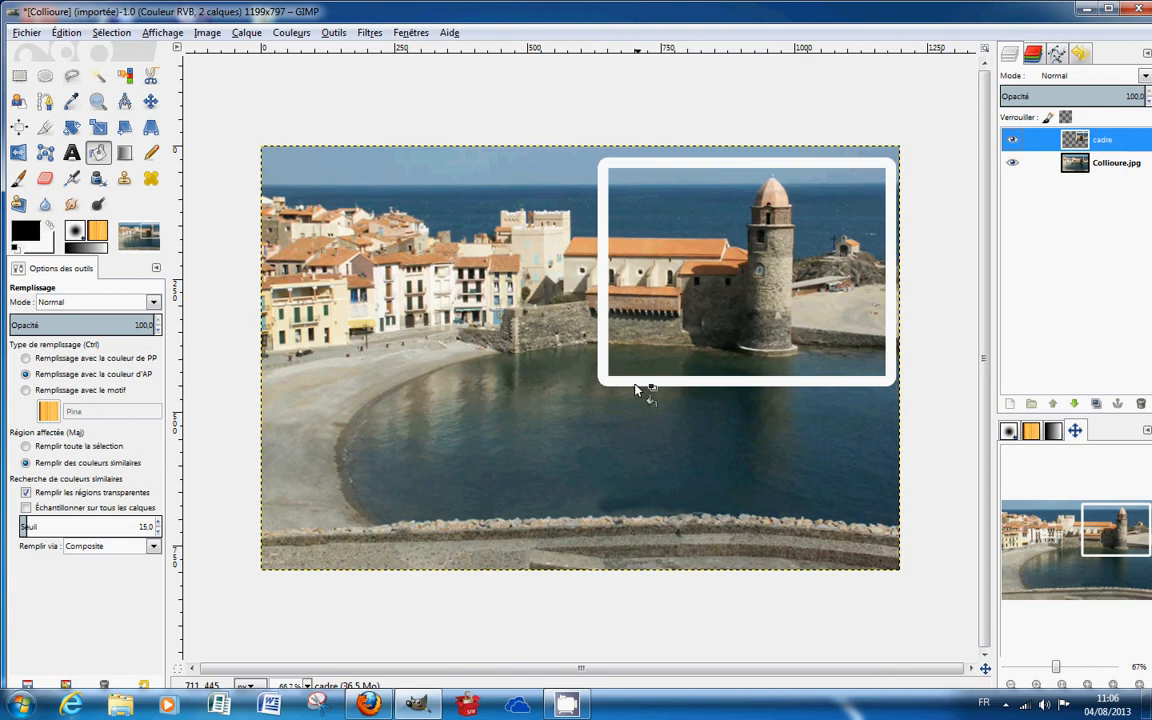
- Autocrop the merged cadre layer to fit the white-framed picture
{"action": "left_click", "coordinate": [246, 32]}
{"action": "mouse_move", "coordinate": [294, 182]}
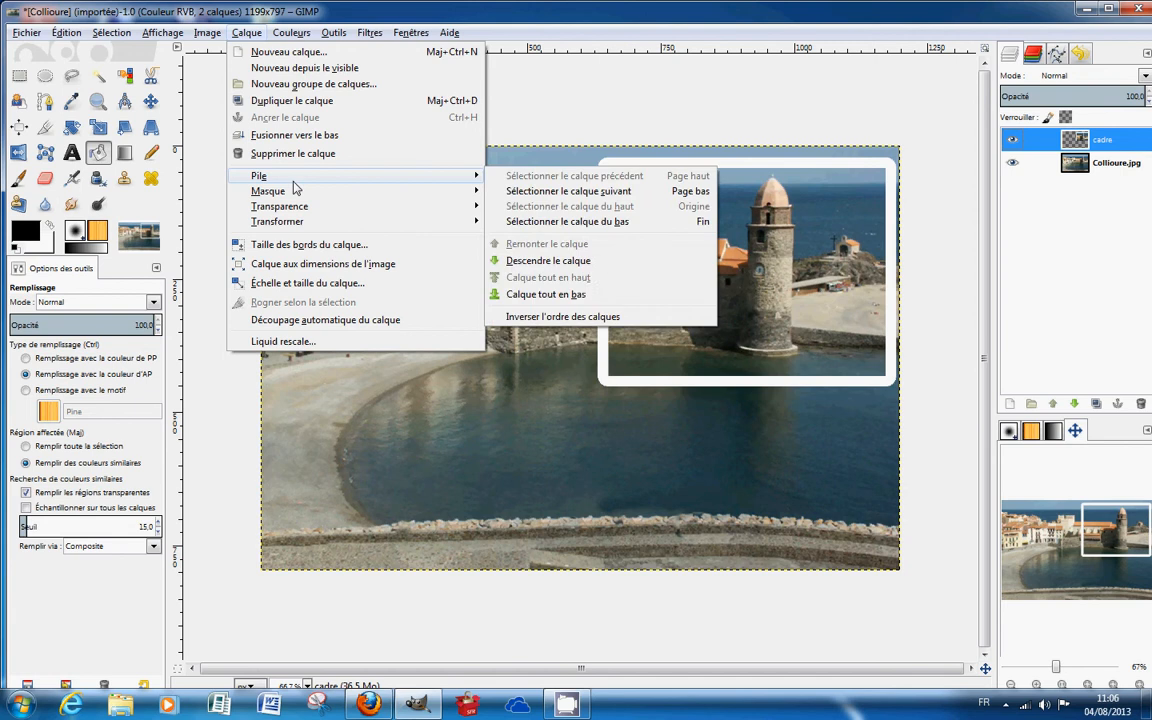
{"action": "left_click", "coordinate": [302, 320]}
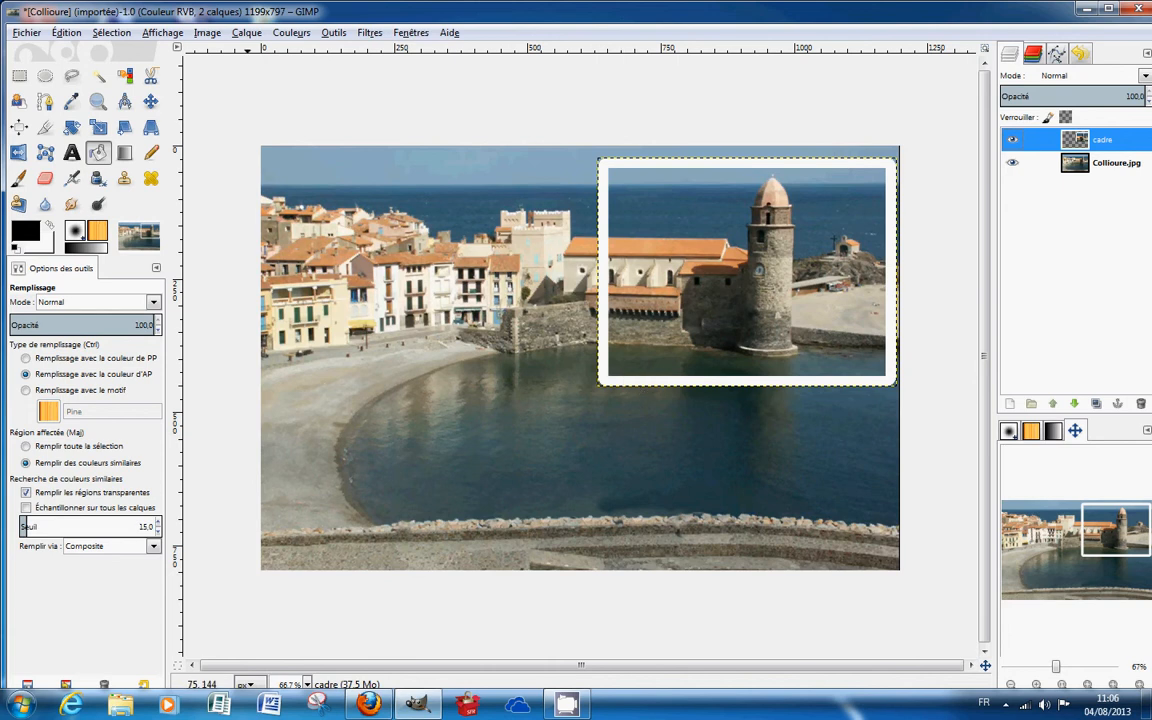
- Move the active cadre layer to the lower-left part of the photo, over the beach and water, using the Move tool
{"action": "left_click", "coordinate": [150, 101]}
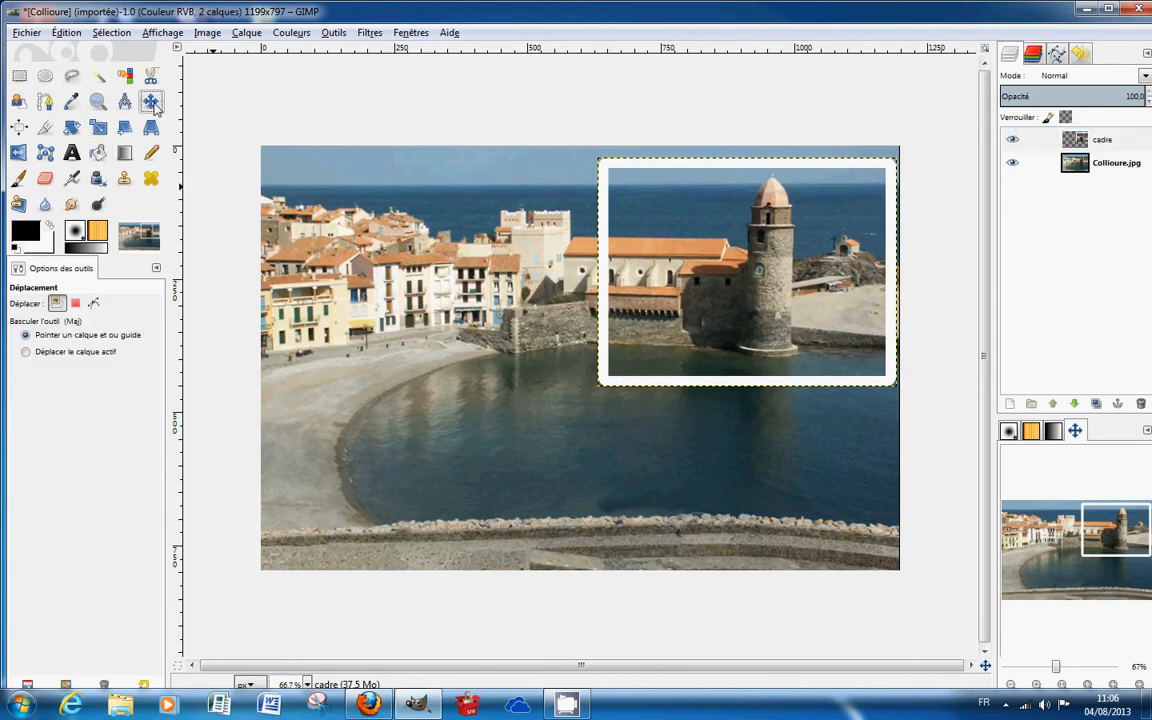
{"action": "left_click", "coordinate": [26, 352]}
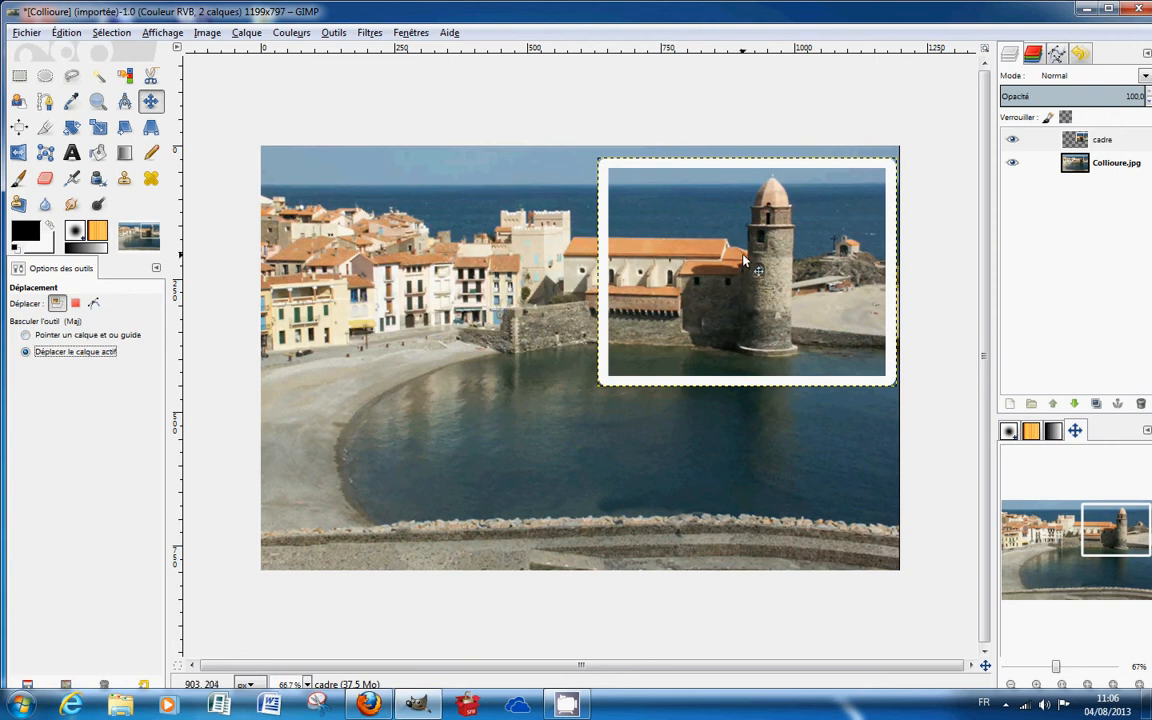
{"action": "left_click_drag", "start_coordinate": [743, 260], "coordinate": [454, 403]}
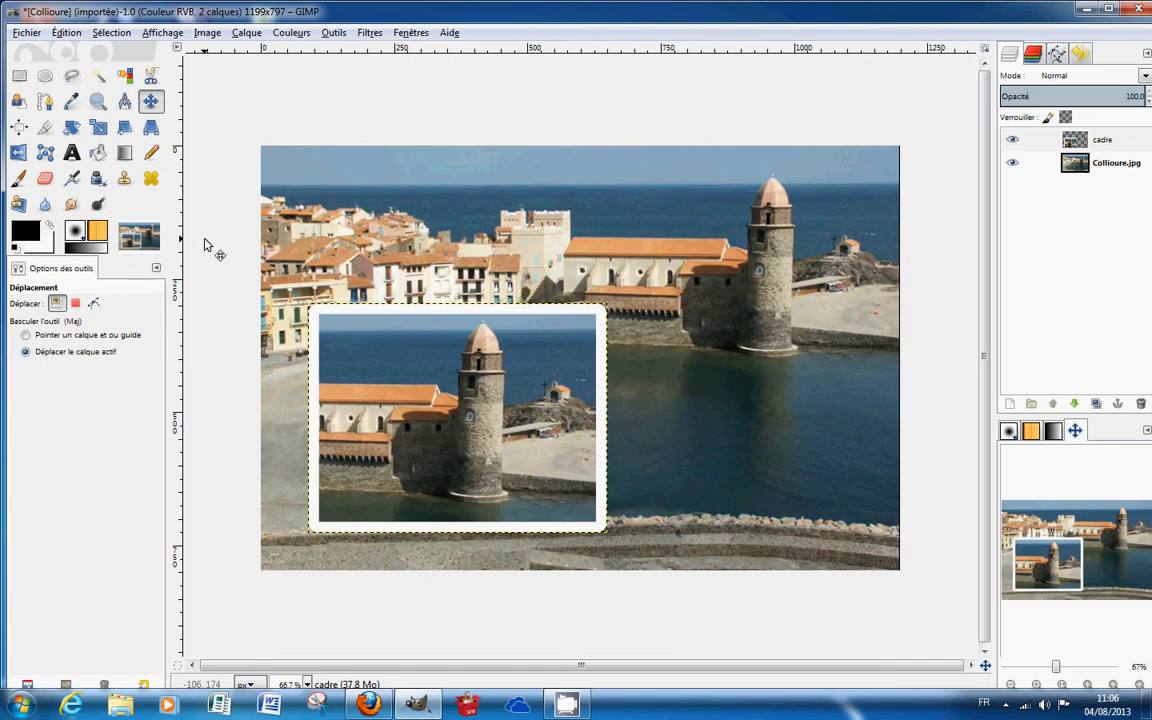
- Rotate the cadre layer clockwise by about 14.7 degrees around its centre
{"action": "left_click", "coordinate": [72, 128]}
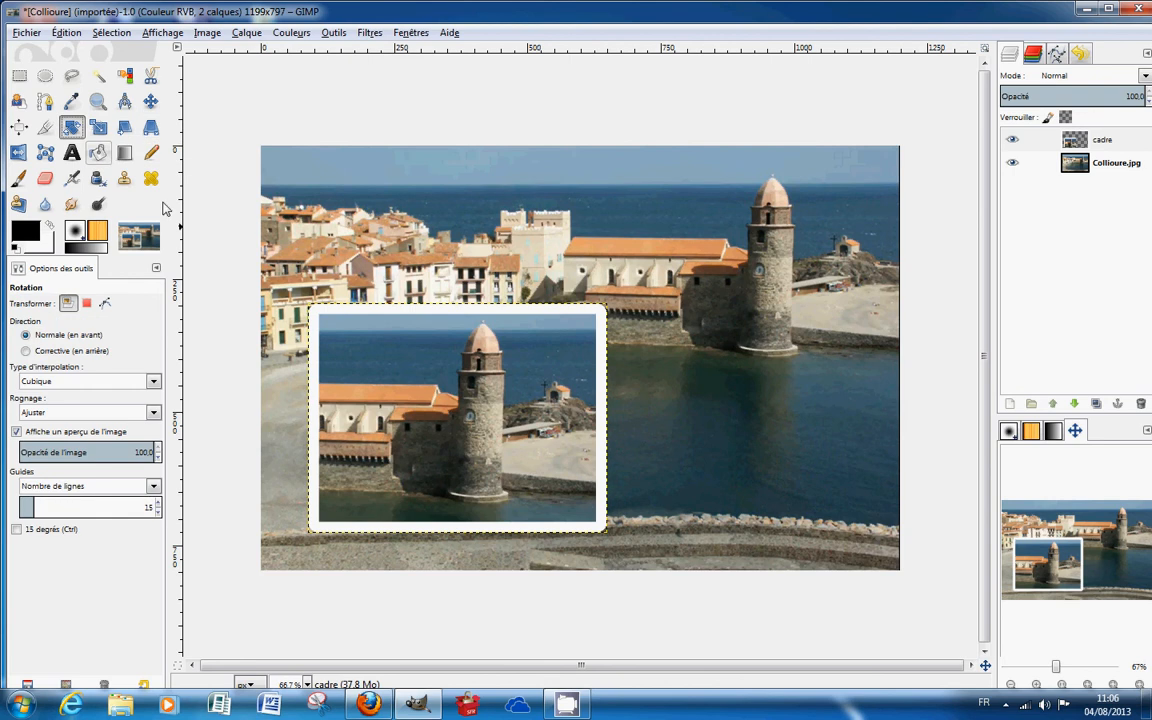
{"action": "left_click", "coordinate": [378, 339]}
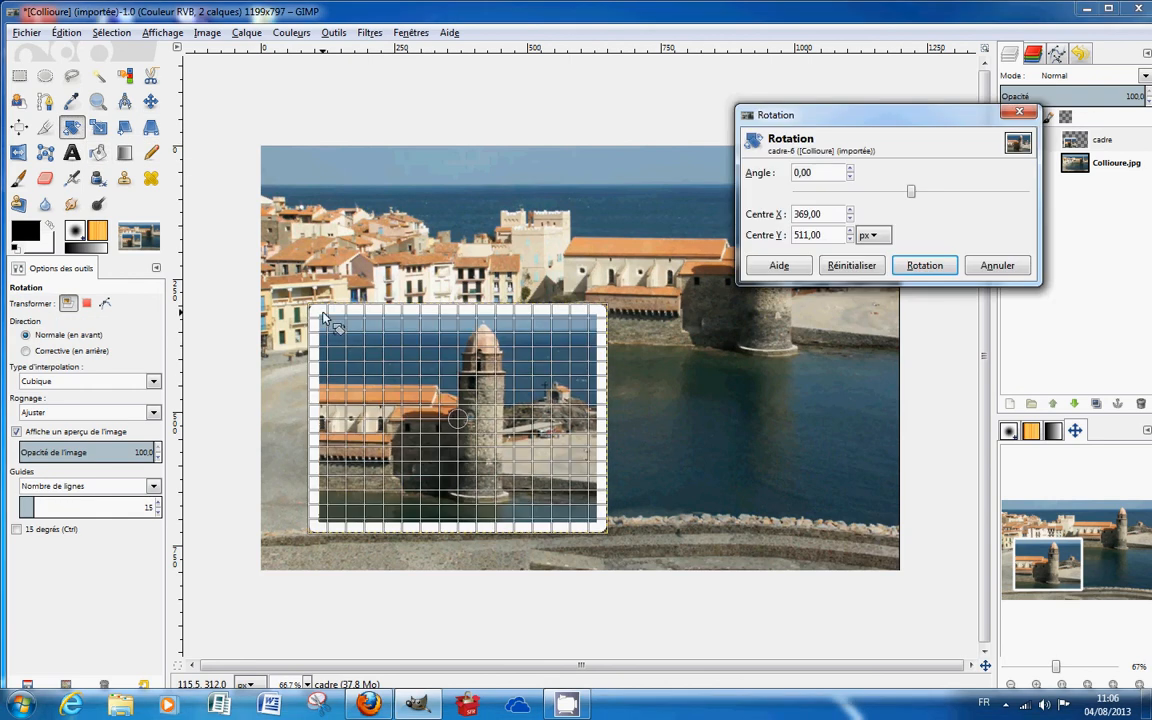
{"action": "left_click_drag", "start_coordinate": [322, 316], "coordinate": [364, 301]}
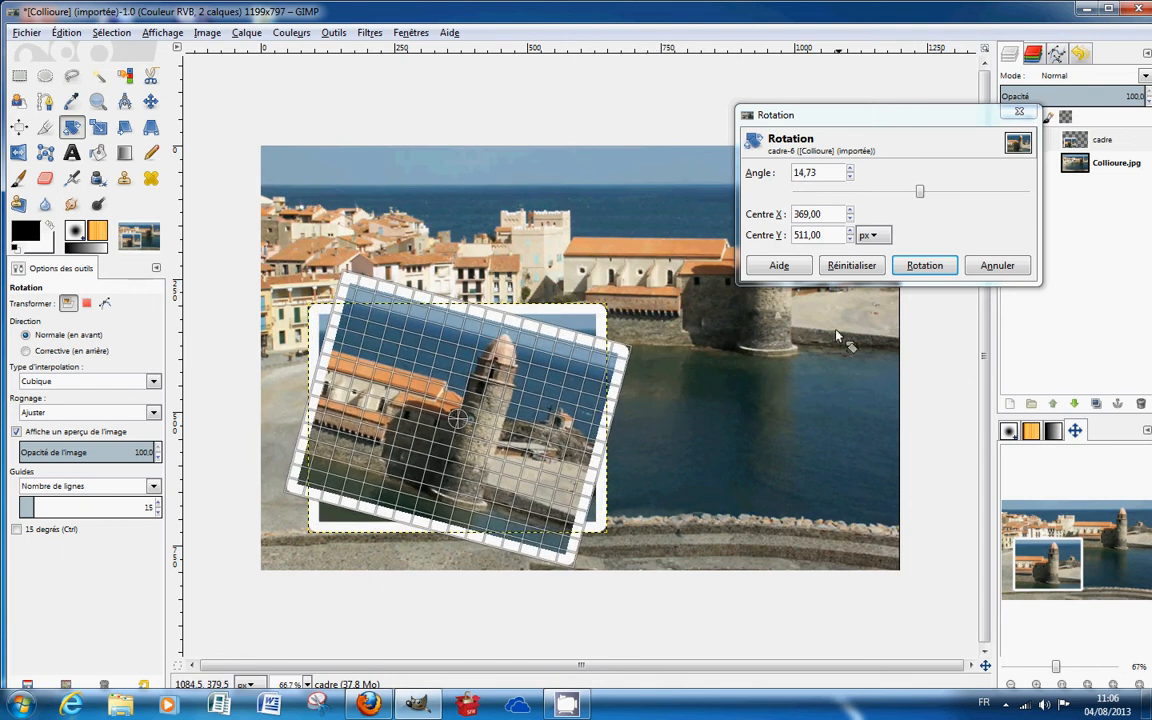
{"action": "left_click", "coordinate": [924, 266]}
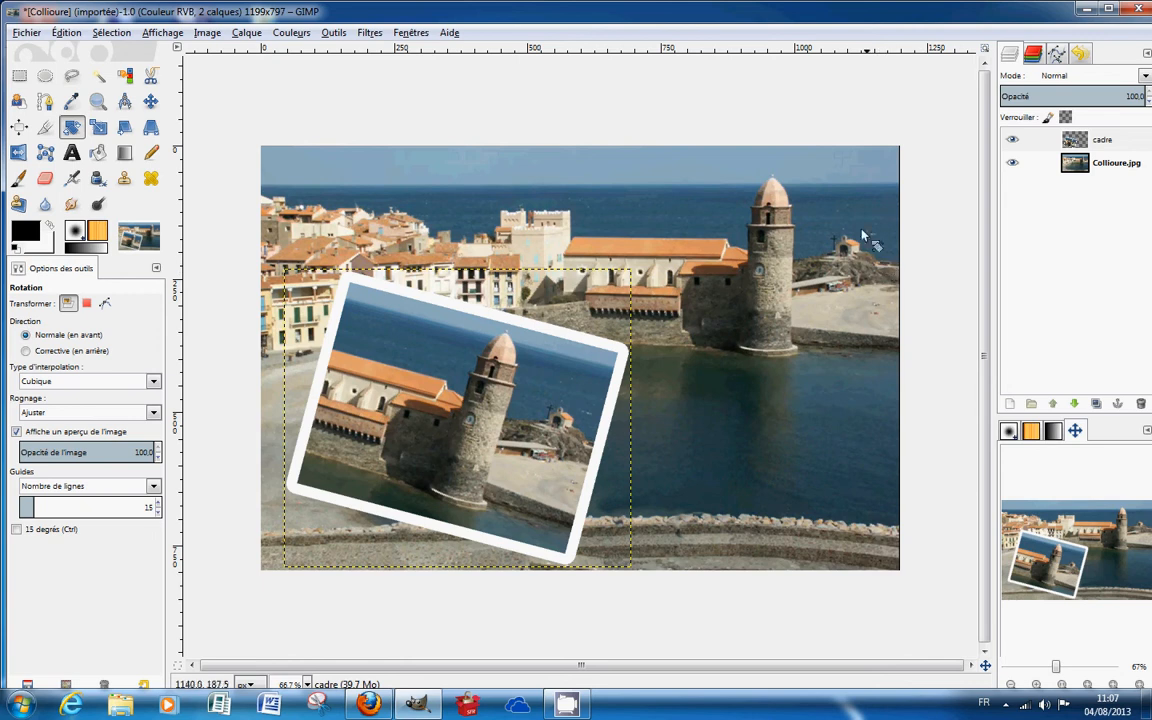
- Add main.png from the photo dans photo folder as a new layer and move the hand to the photo's lower edge, below the framed picture's corner
{"action": "left_click", "coordinate": [29, 35]}
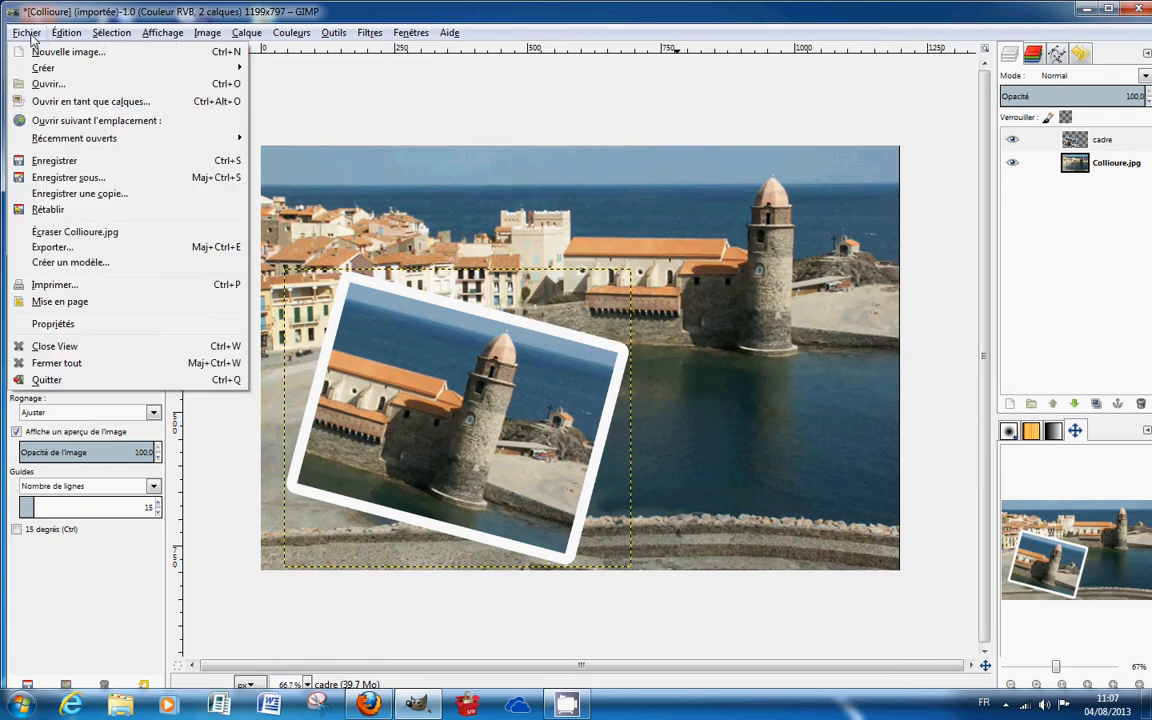
{"action": "left_click", "coordinate": [57, 104]}
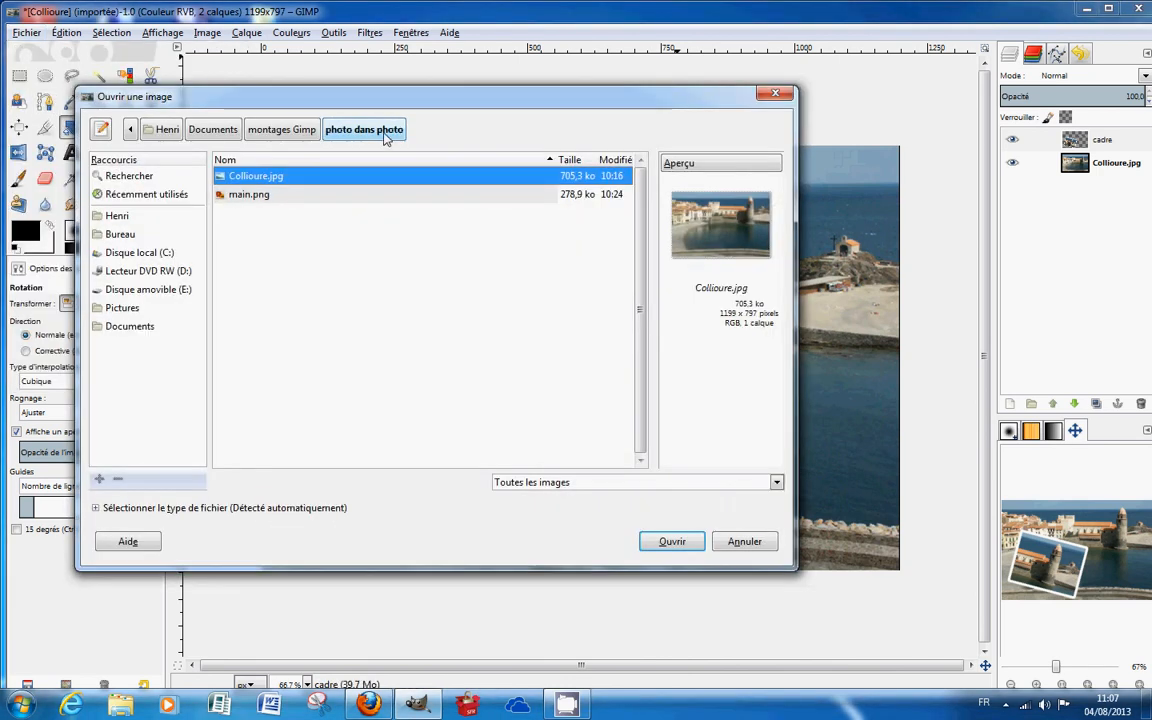
{"action": "left_click", "coordinate": [256, 198]}
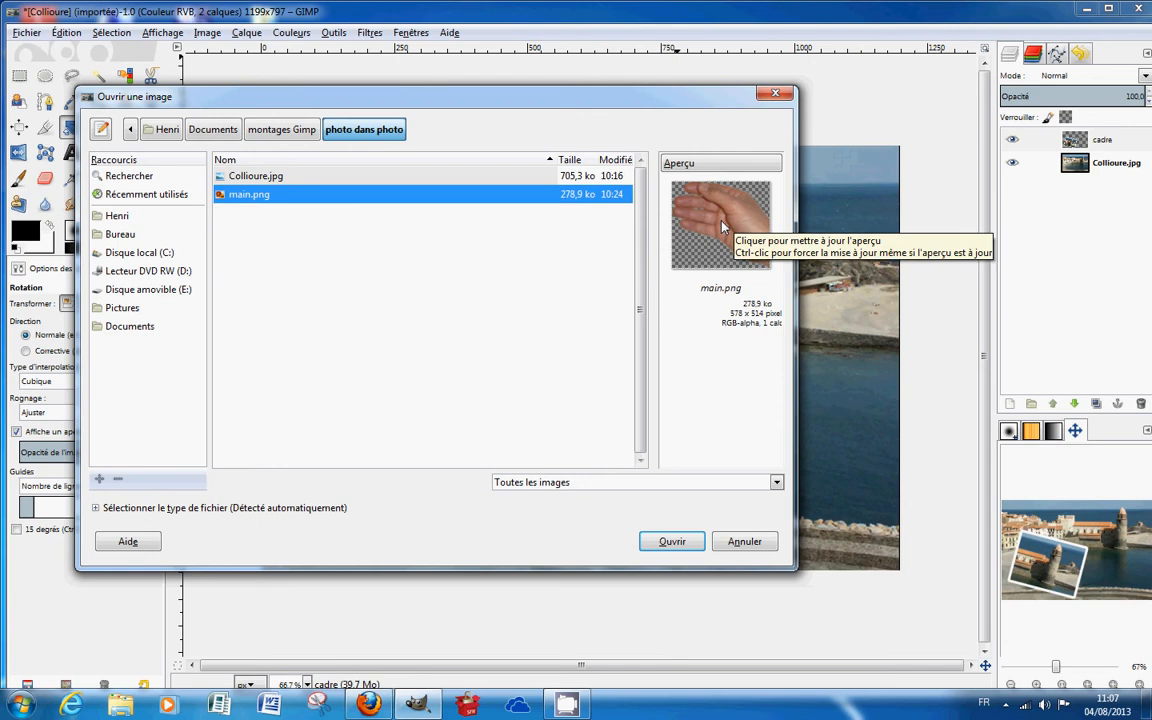
{"action": "left_click", "coordinate": [672, 542]}
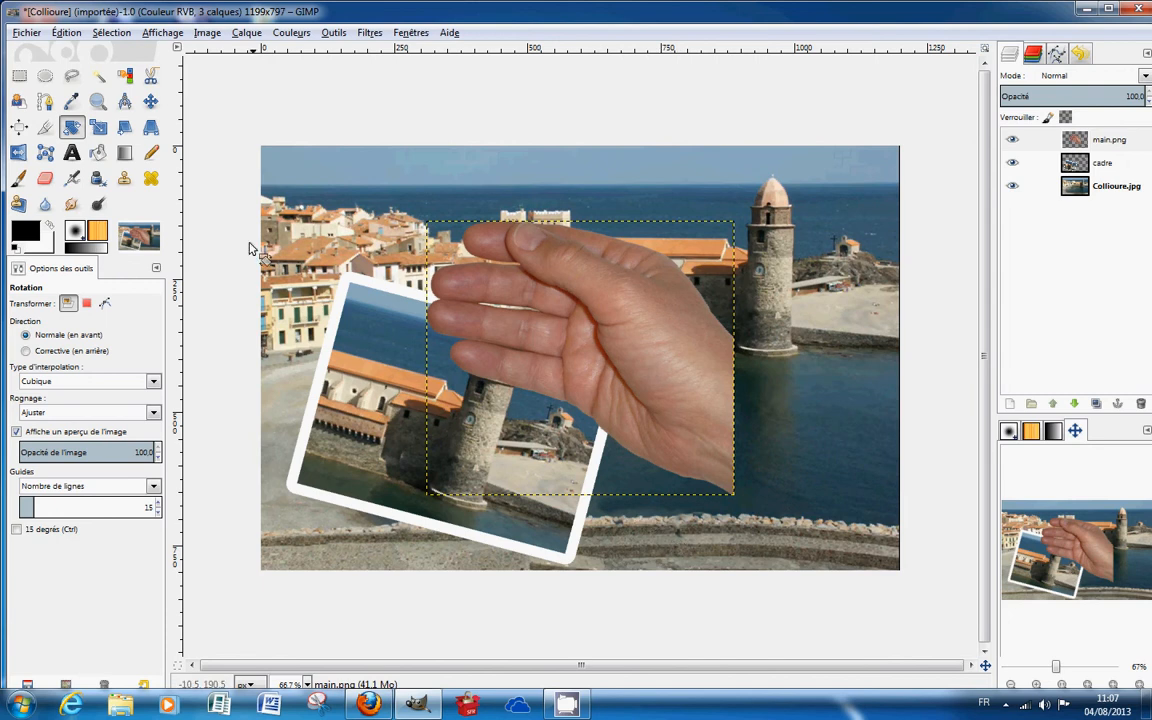
{"action": "left_click", "coordinate": [151, 102]}
{"action": "left_click_drag", "start_coordinate": [590, 336], "coordinate": [683, 602]}
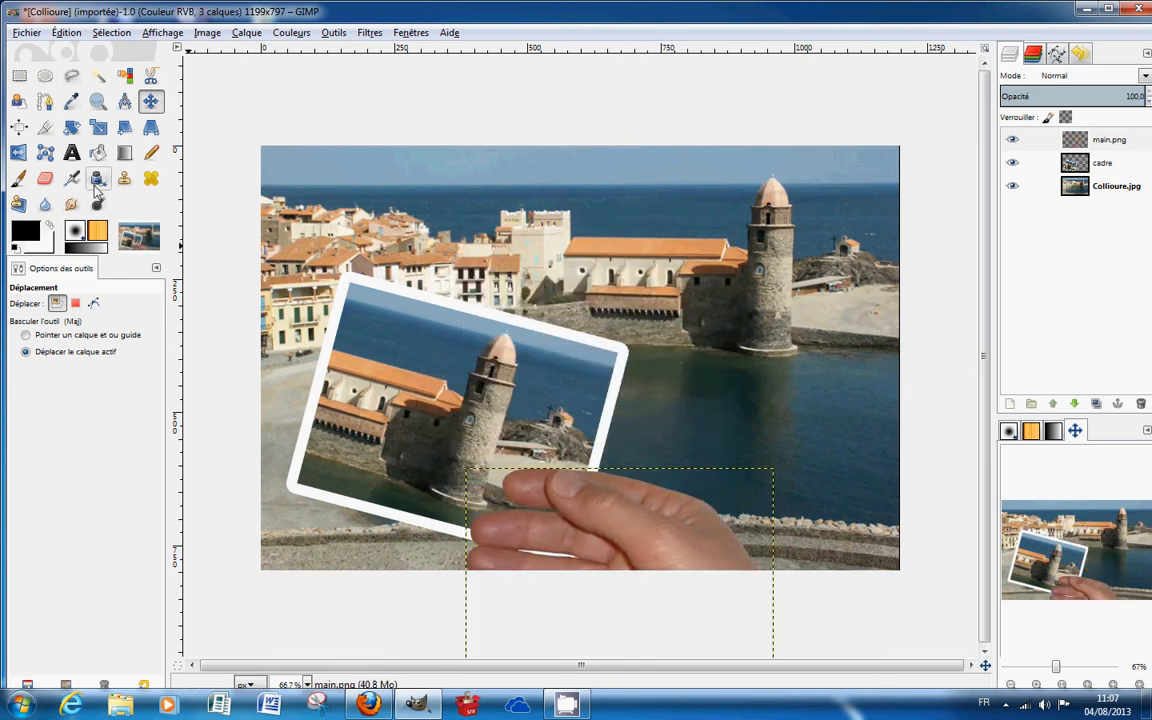
- Rotate the main.png layer clockwise by about 15.6 degrees and shift the hand slightly down and left over the framed picture's lower-right corner
{"action": "left_click", "coordinate": [71, 127]}
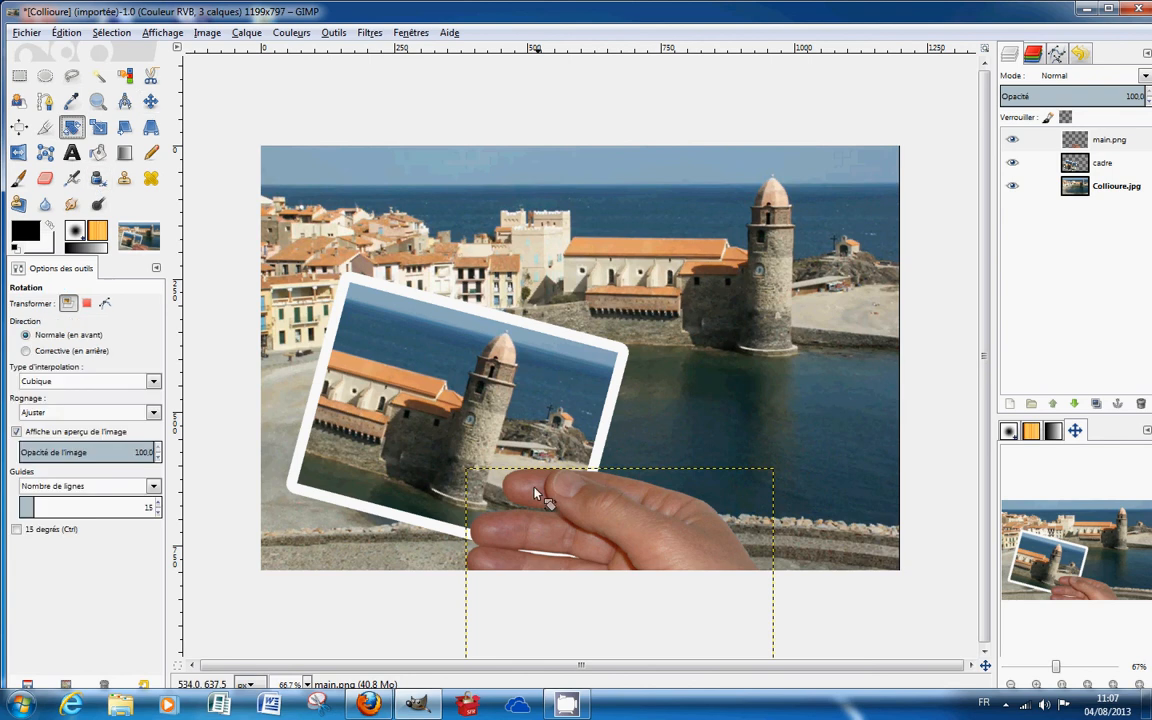
{"action": "left_click_drag", "start_coordinate": [491, 484], "coordinate": [514, 436]}
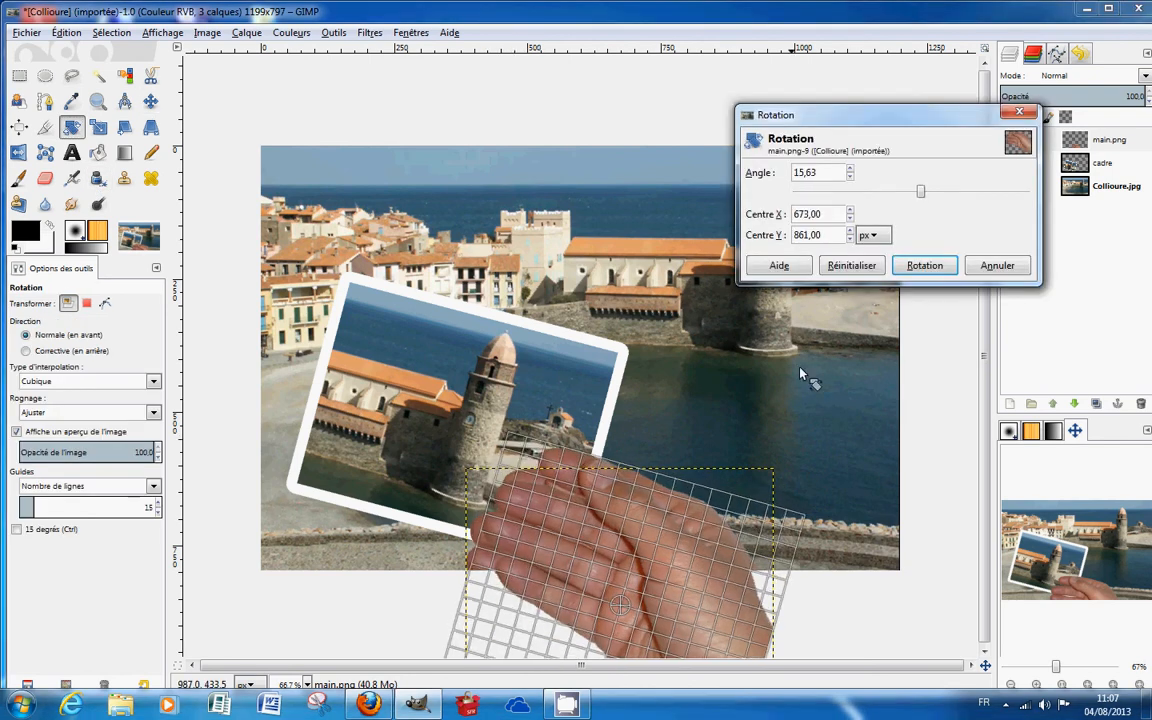
{"action": "left_click", "coordinate": [925, 265]}
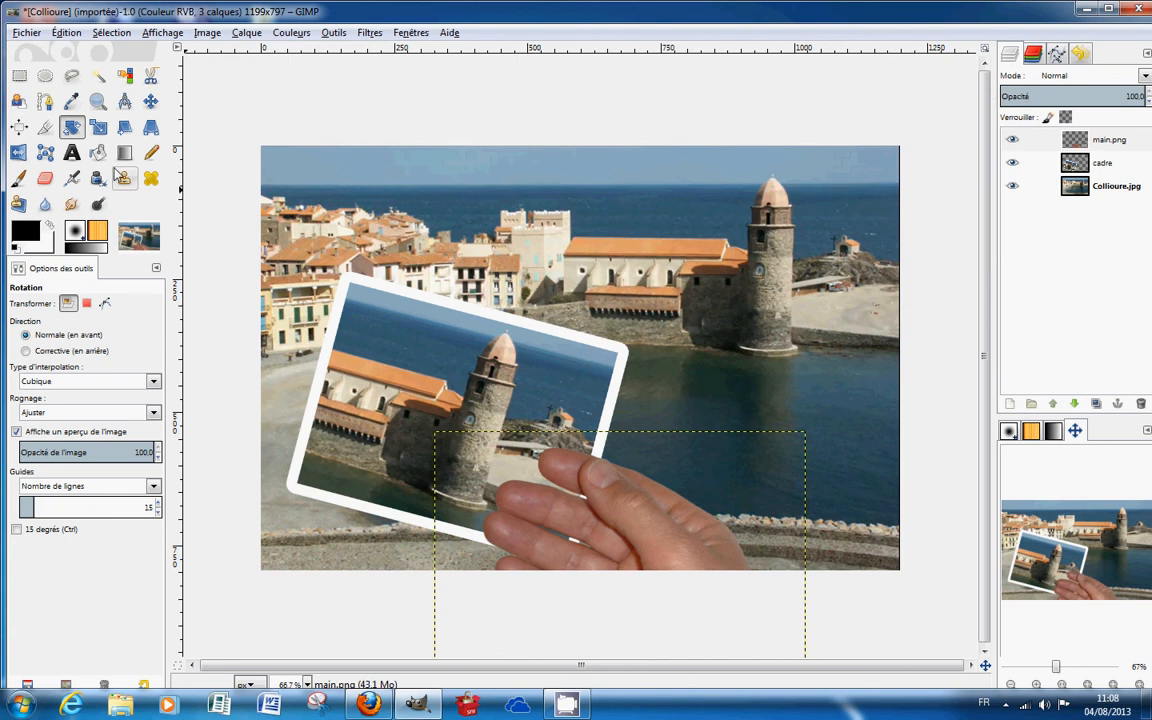
{"action": "left_click", "coordinate": [150, 102]}
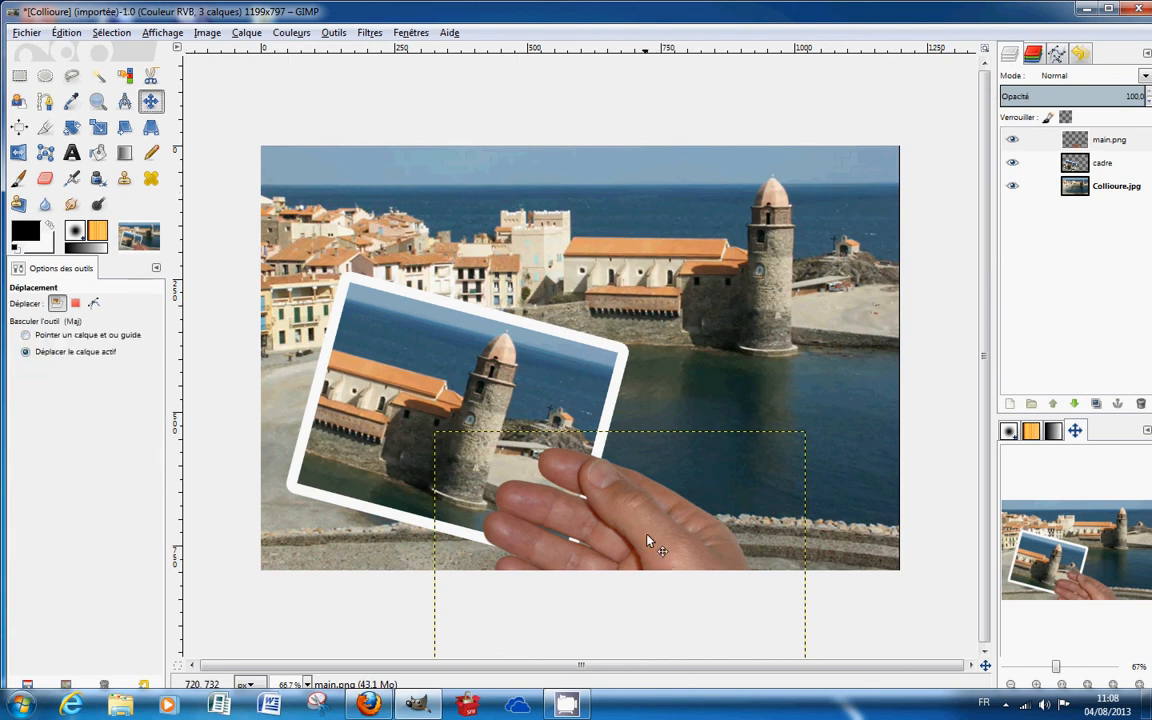
{"action": "left_click_drag", "start_coordinate": [648, 542], "coordinate": [622, 570]}
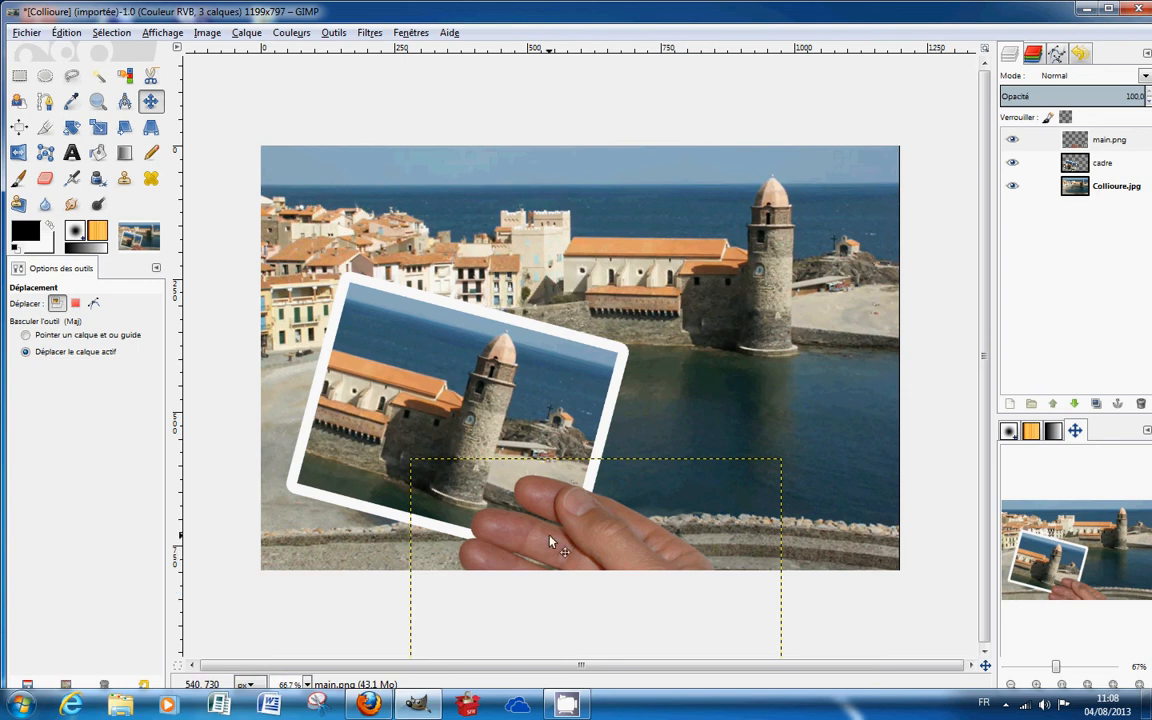
- Trace a closed path around the thumb of the hand with the Paths tool, following its outline closely
{"action": "scroll", "coordinate": [563, 543], "scroll_direction": "up", "scroll_amount": 3, "text": "ctrl"}
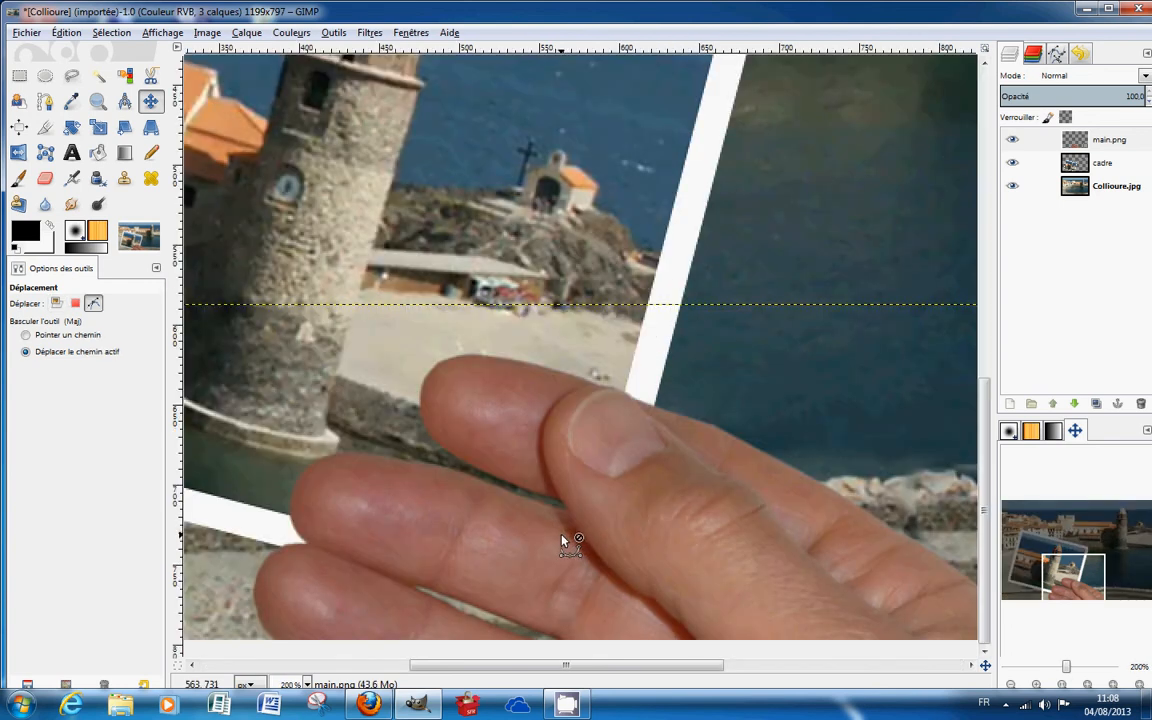
{"action": "scroll", "coordinate": [563, 541], "scroll_direction": "up", "scroll_amount": 1, "text": "ctrl"}
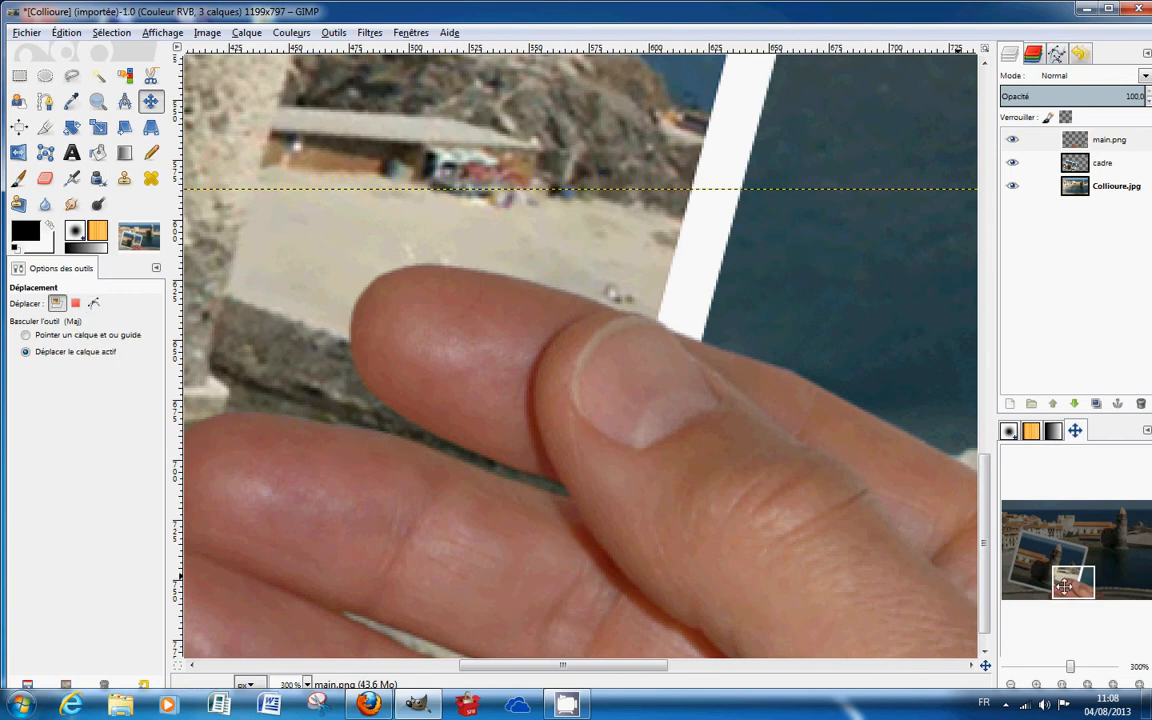
{"action": "left_click_drag", "start_coordinate": [1077, 587], "coordinate": [1088, 590]}
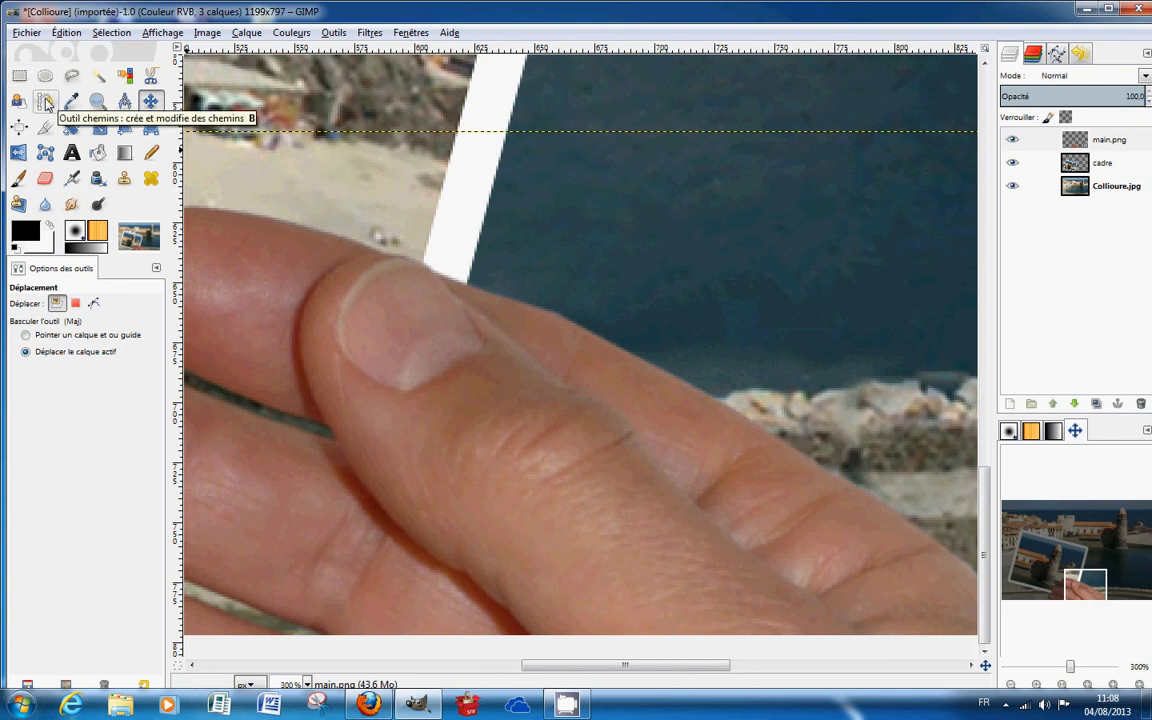
{"action": "left_click", "coordinate": [46, 102]}
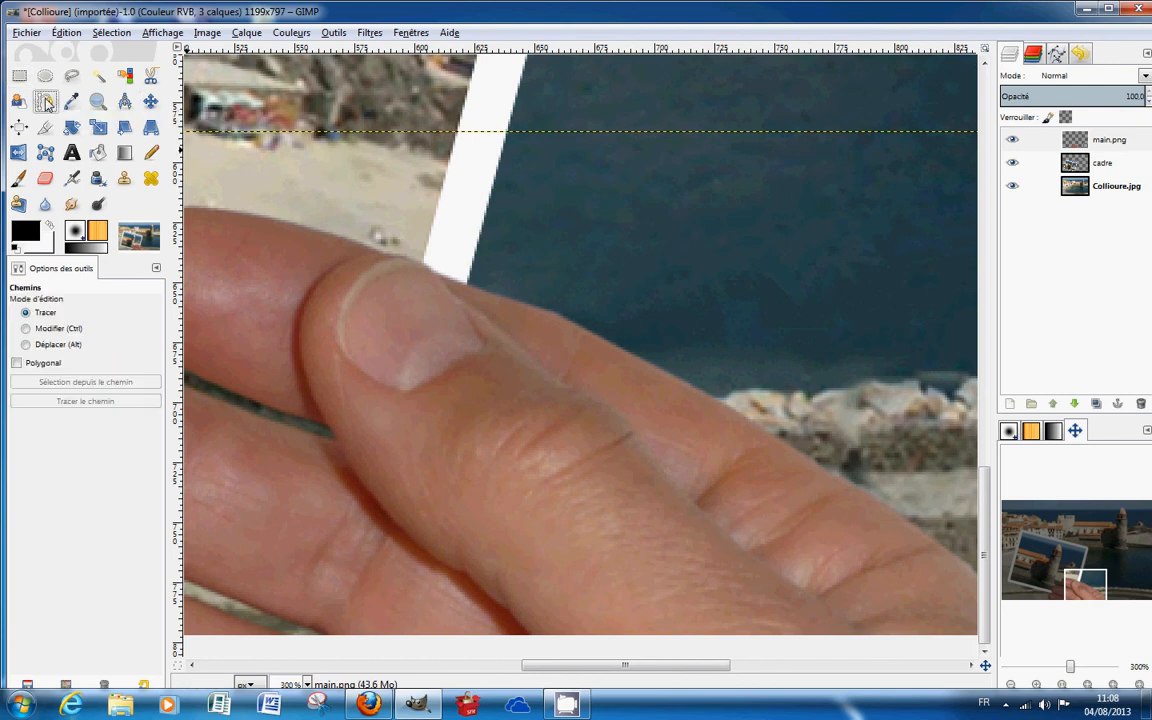
{"action": "left_click", "coordinate": [642, 444]}
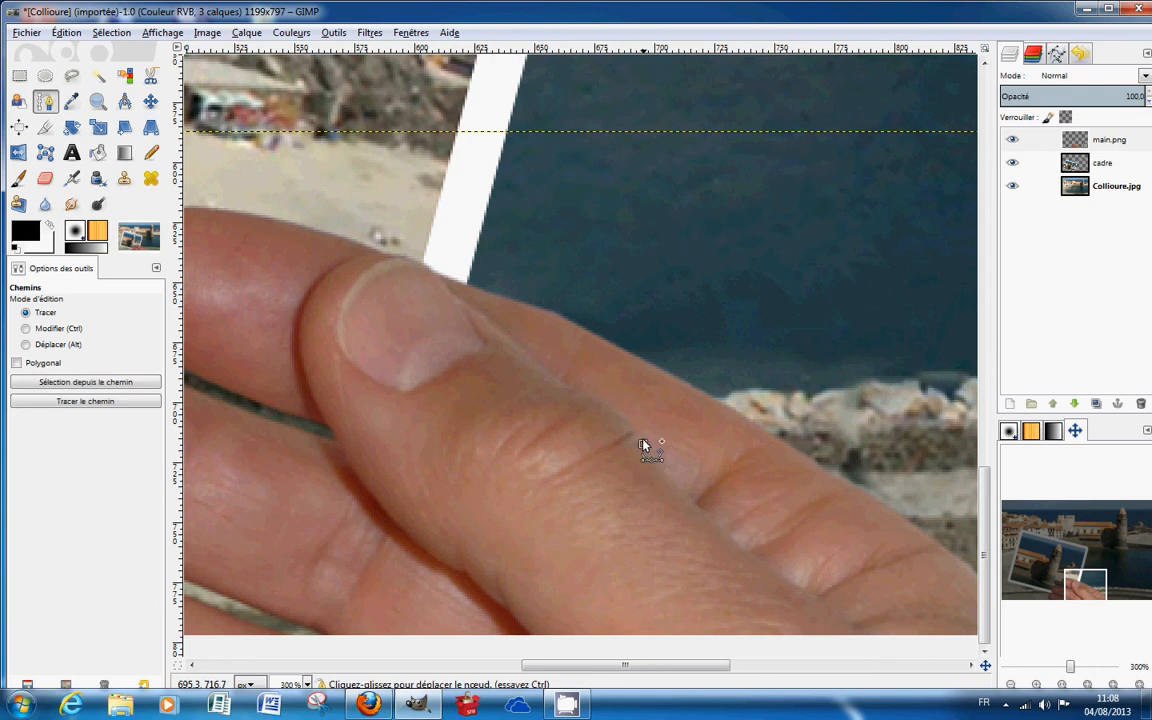
{"action": "left_click", "coordinate": [633, 428]}
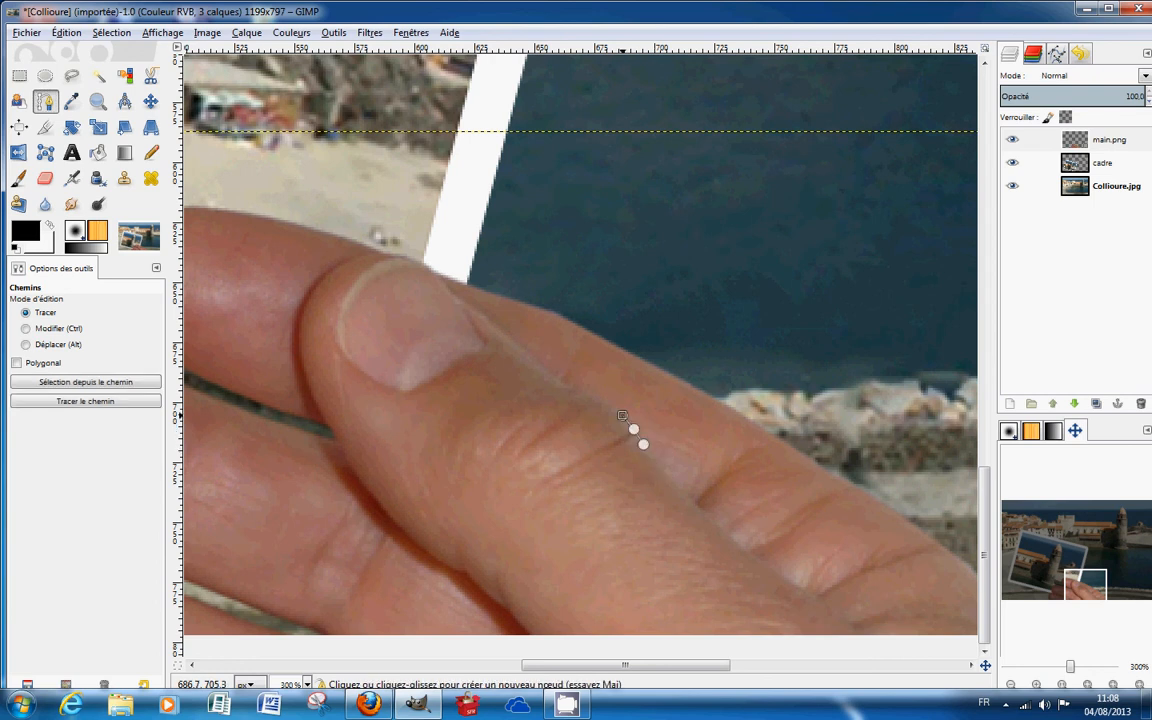
{"action": "left_click", "coordinate": [621, 415]}
{"action": "left_click", "coordinate": [611, 404]}
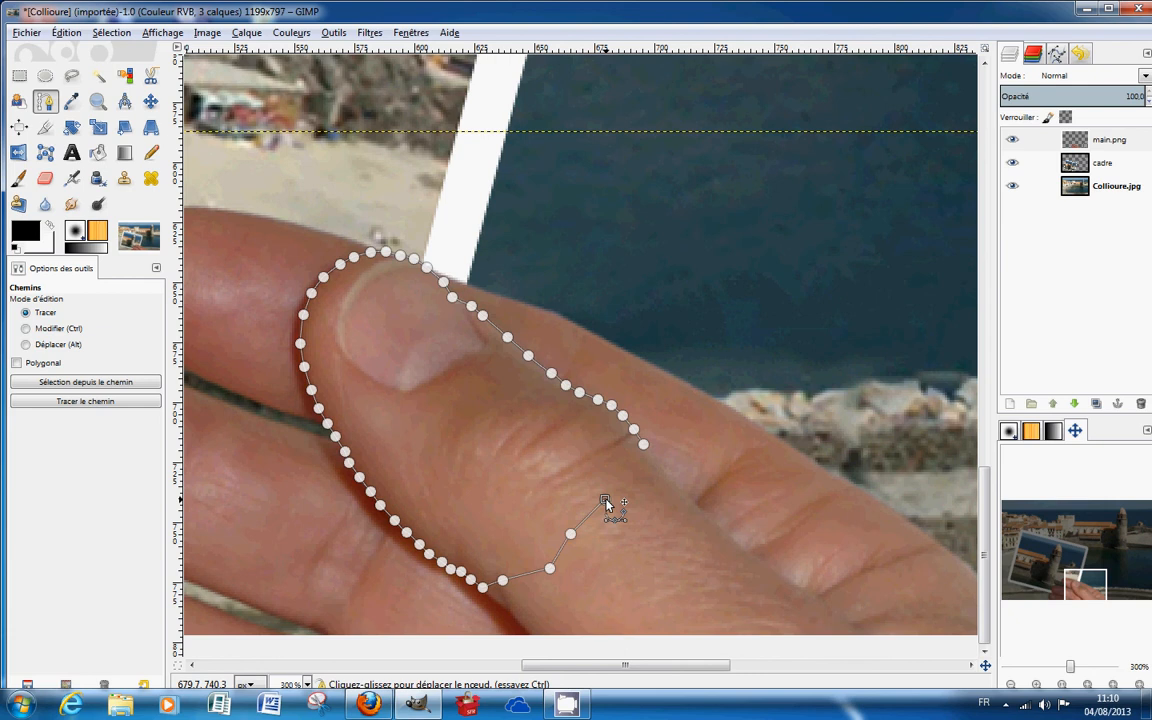
{"action": "key", "text": "ctrl"}
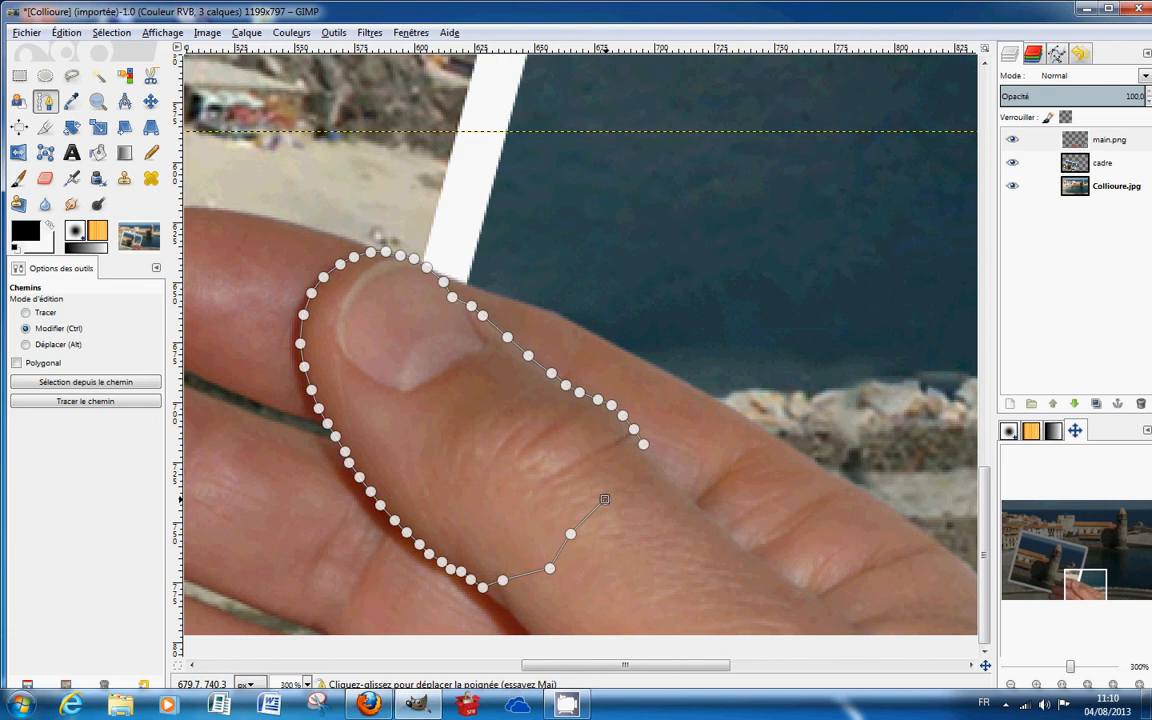
{"action": "left_click", "coordinate": [644, 447], "text": "ctrl"}
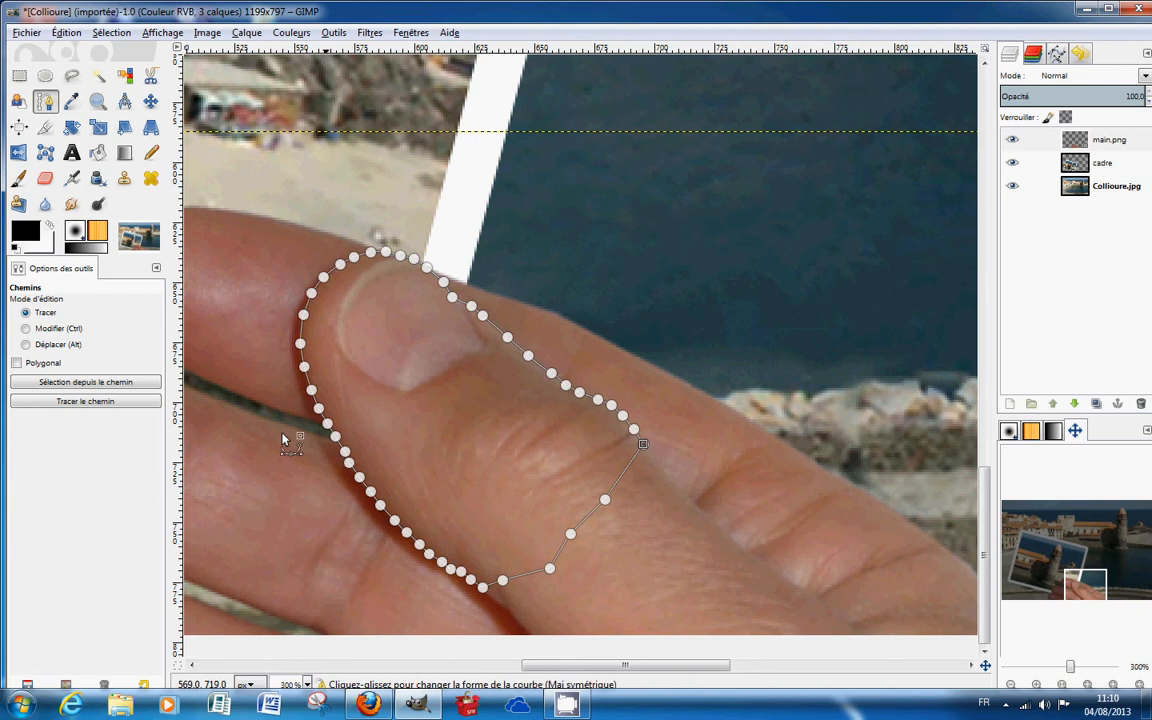
- Convert the thumb path into a selection and switch to the Move tool to hide the path nodes
{"action": "left_click", "coordinate": [82, 383]}
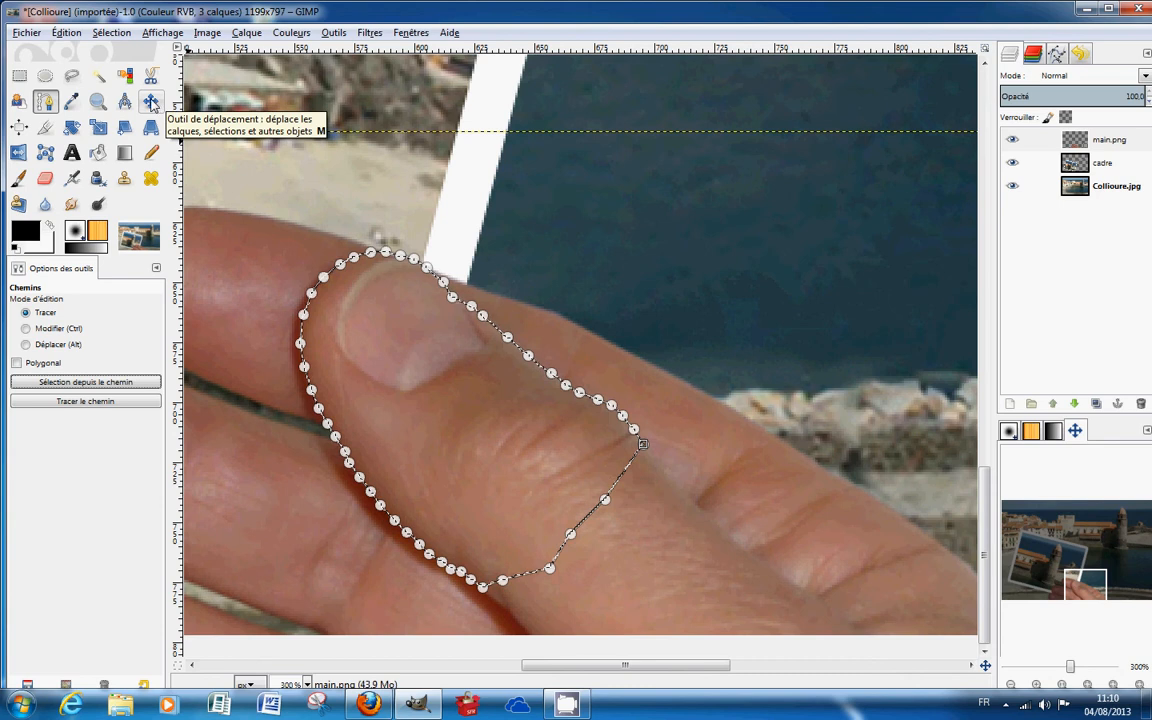
{"action": "left_click", "coordinate": [151, 102]}
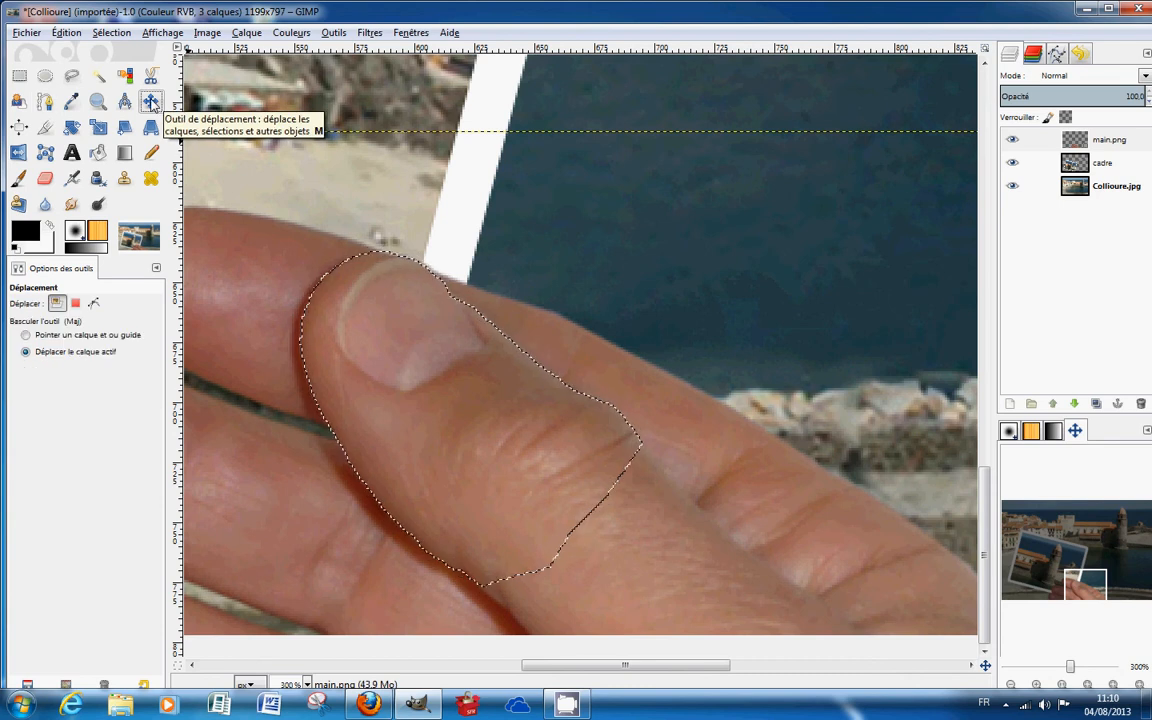
{"action": "scroll", "coordinate": [540, 320], "scroll_direction": "down", "scroll_amount": 4, "text": "ctrl"}
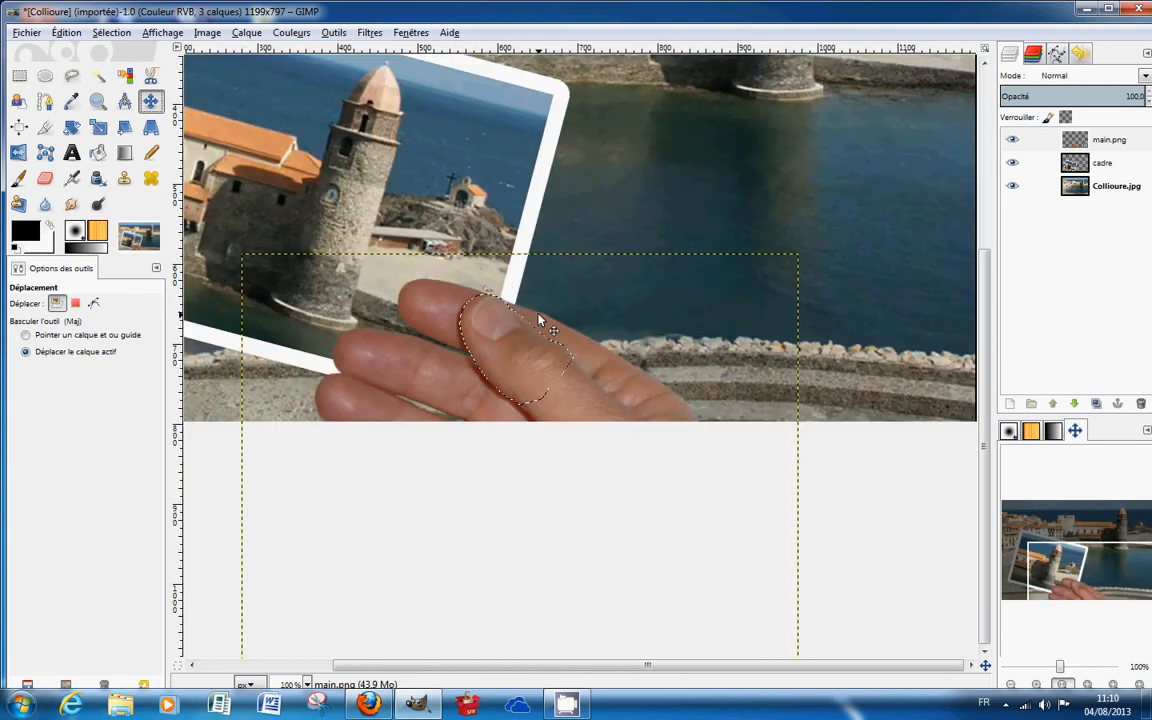
{"action": "left_click_drag", "start_coordinate": [1075, 585], "coordinate": [1100, 561]}
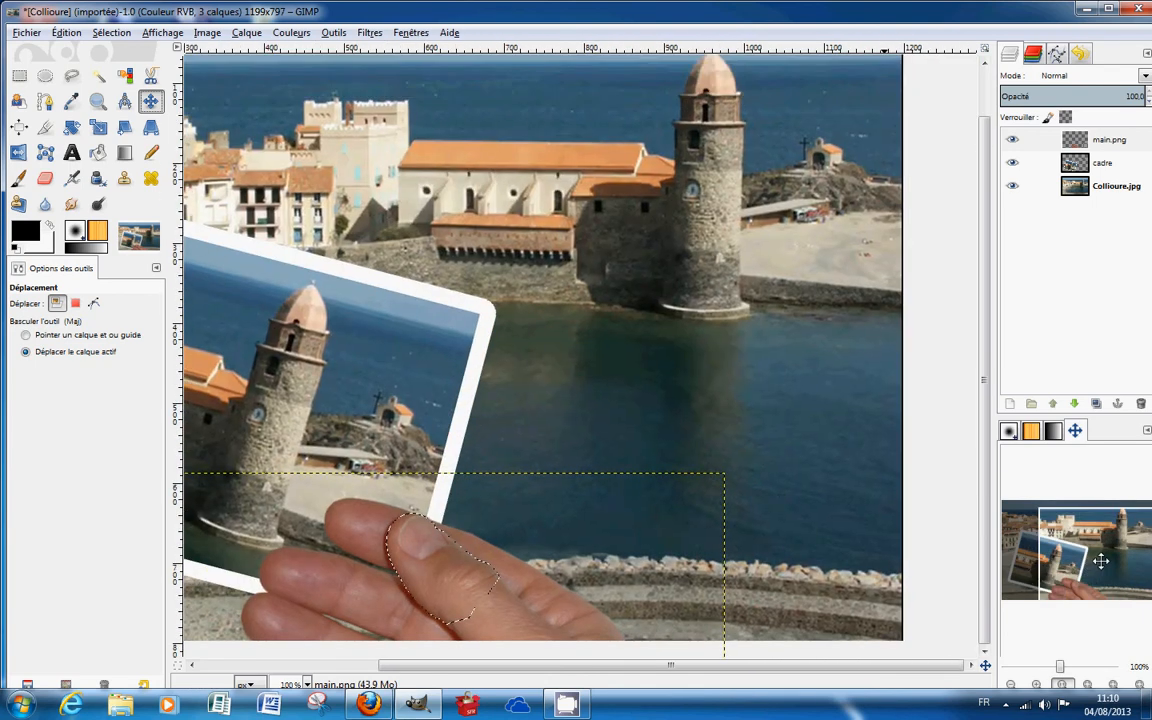
{"action": "scroll", "coordinate": [535, 450], "scroll_direction": "down", "scroll_amount": 1, "text": "ctrl"}
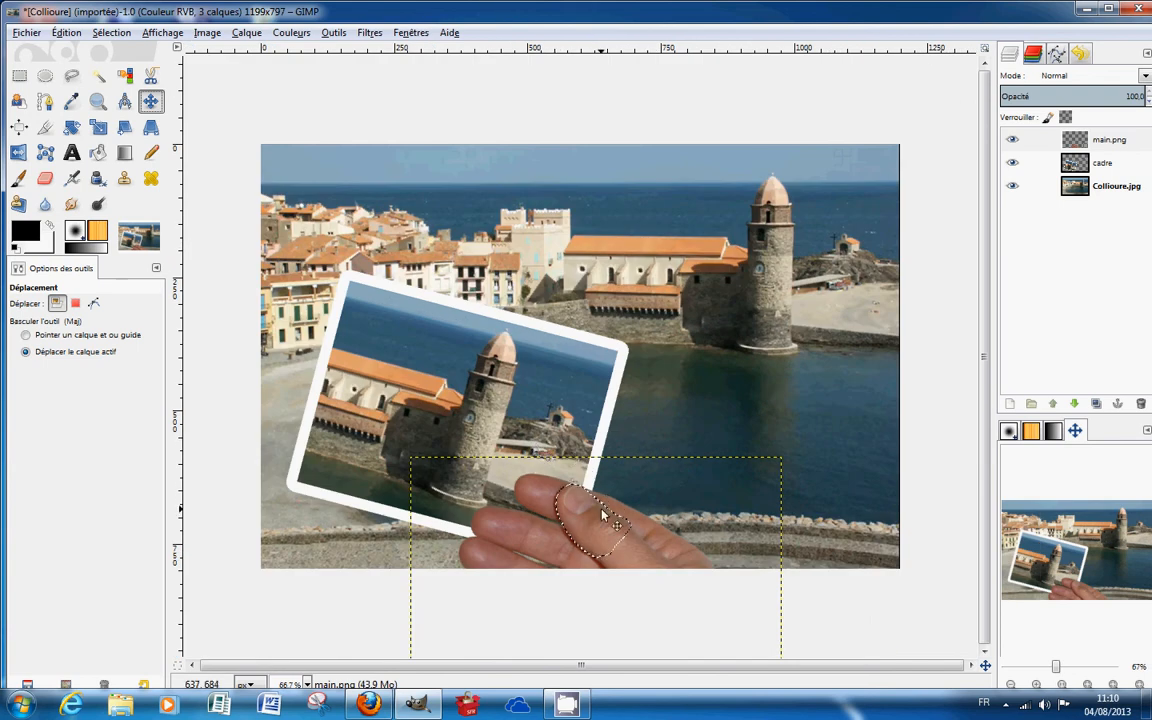
- Copy the selected thumb from the main.png layer and paste it as a new layer
{"action": "left_click", "coordinate": [65, 35]}
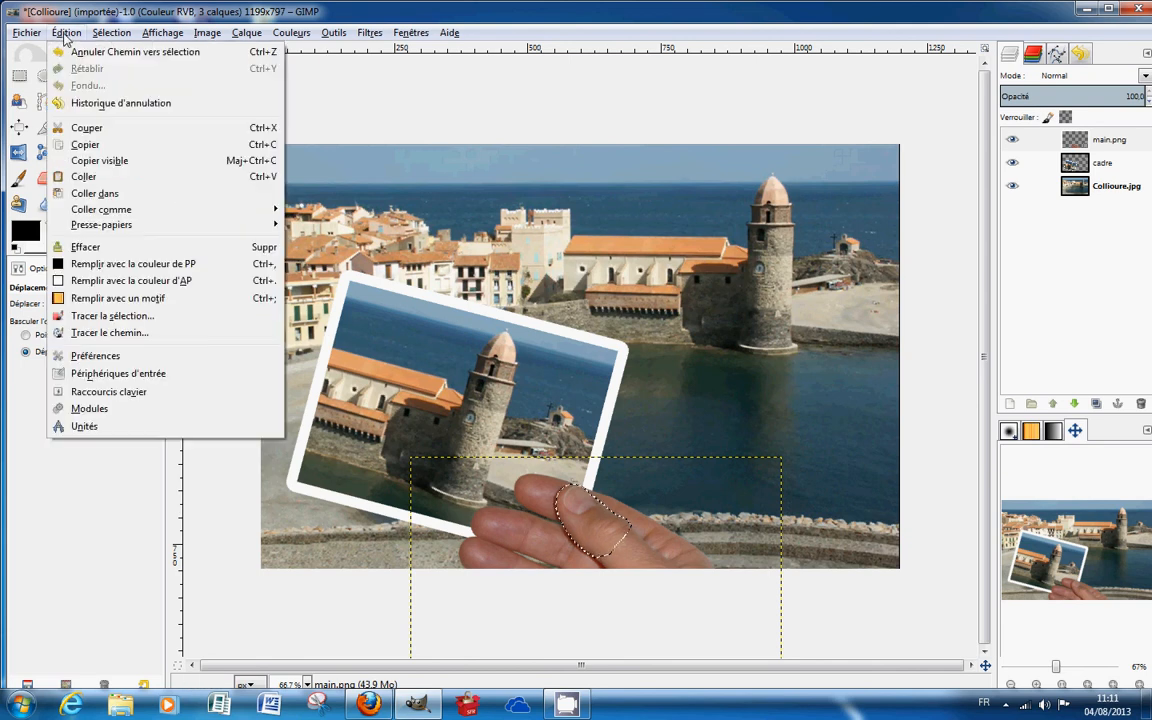
{"action": "left_click", "coordinate": [92, 148]}
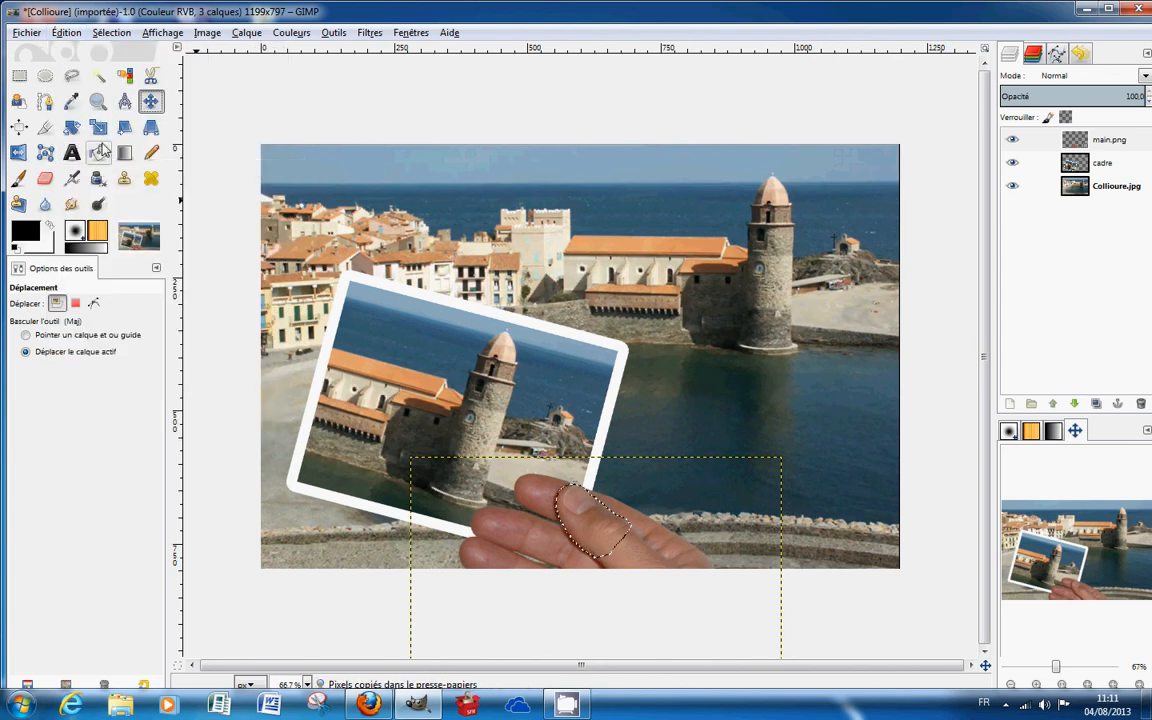
{"action": "left_click", "coordinate": [66, 32]}
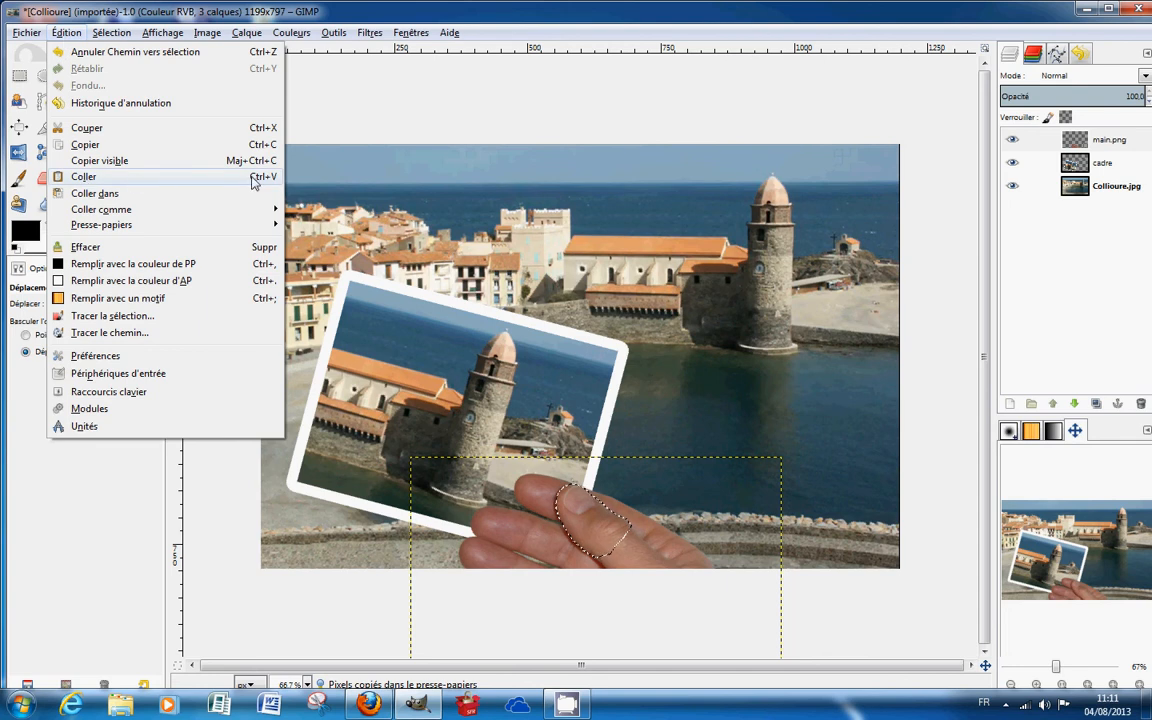
{"action": "left_click", "coordinate": [82, 177]}
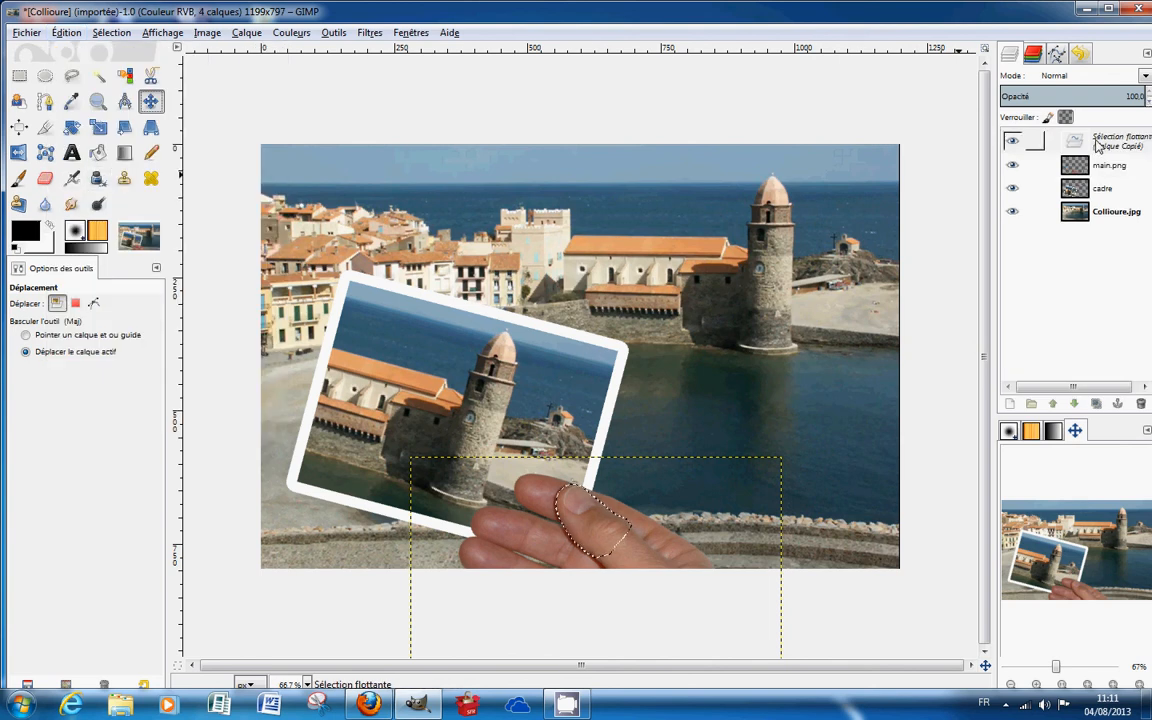
{"action": "left_click", "coordinate": [1010, 406]}
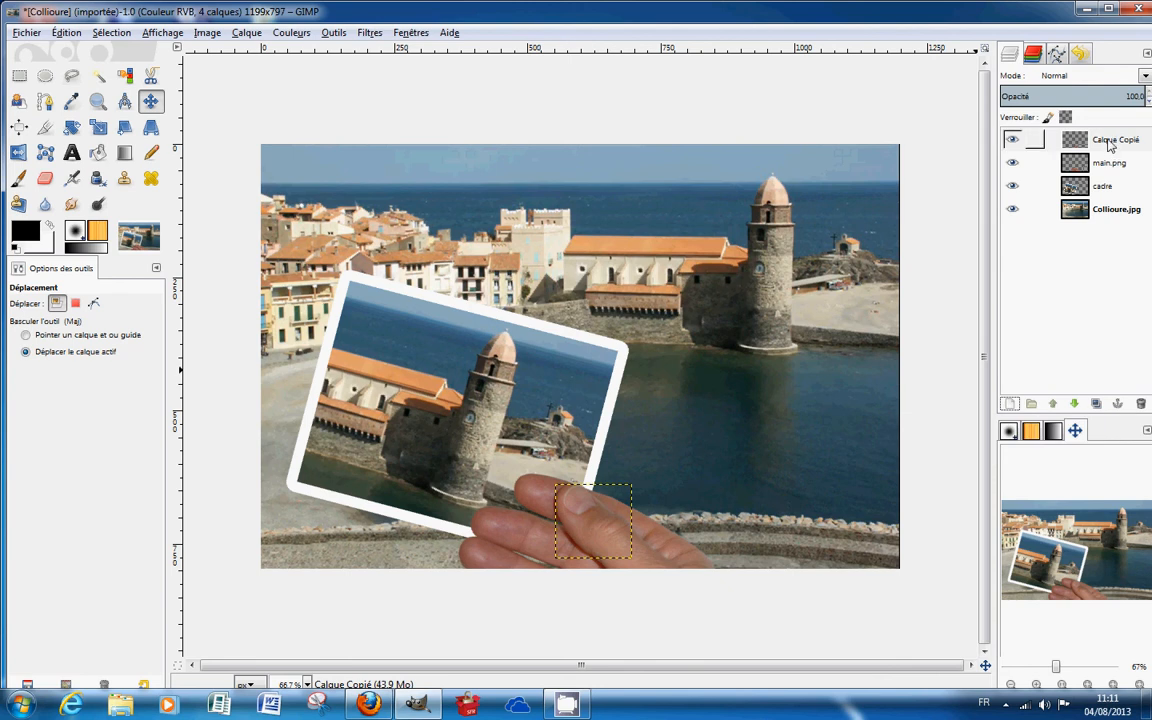
- Rename the pasted thumb layer as pouce
{"action": "double_click", "coordinate": [1108, 142]}
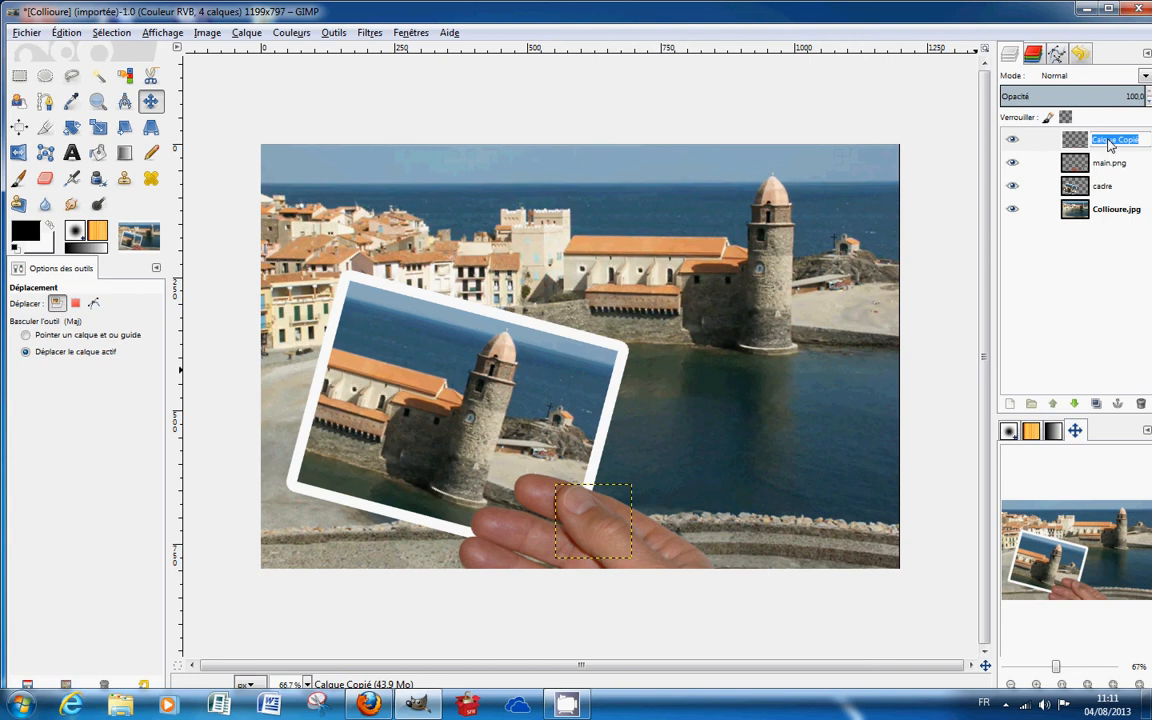
{"action": "type", "text": "pour"}
{"action": "type", "text": "e"}
{"action": "key", "text": "Return"}
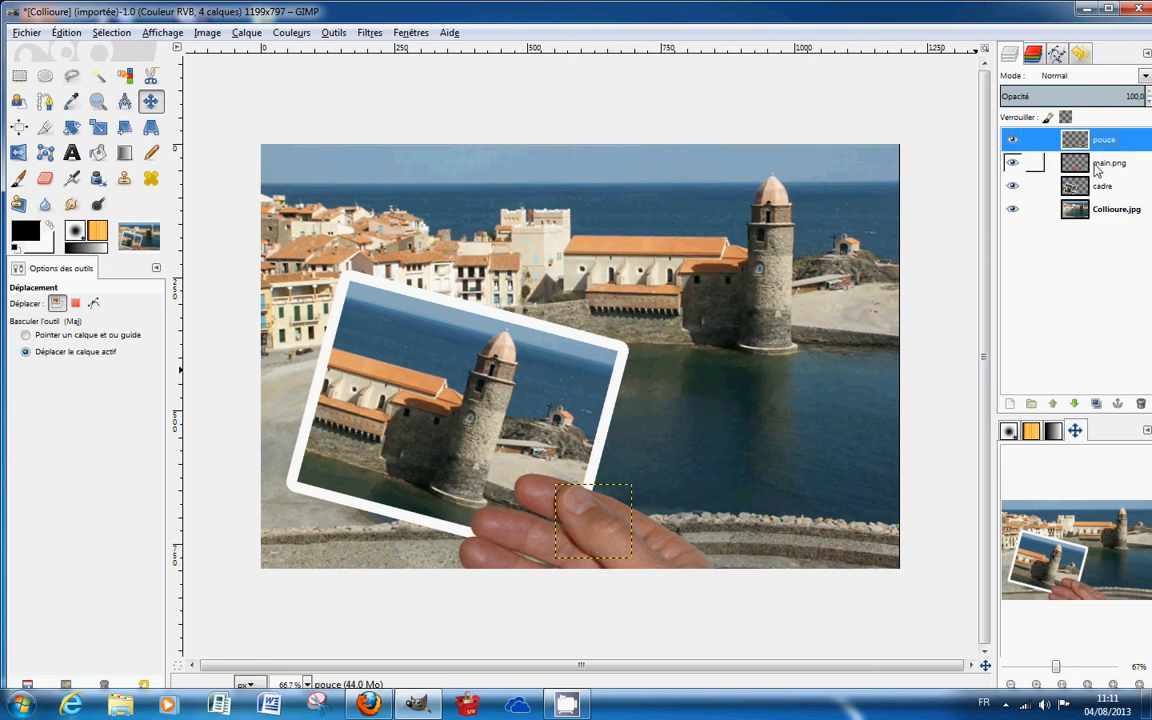
- Lower the main.png layer beneath the cadre layer so the frame sits between the hand and the thumb
{"action": "left_click", "coordinate": [1099, 170]}
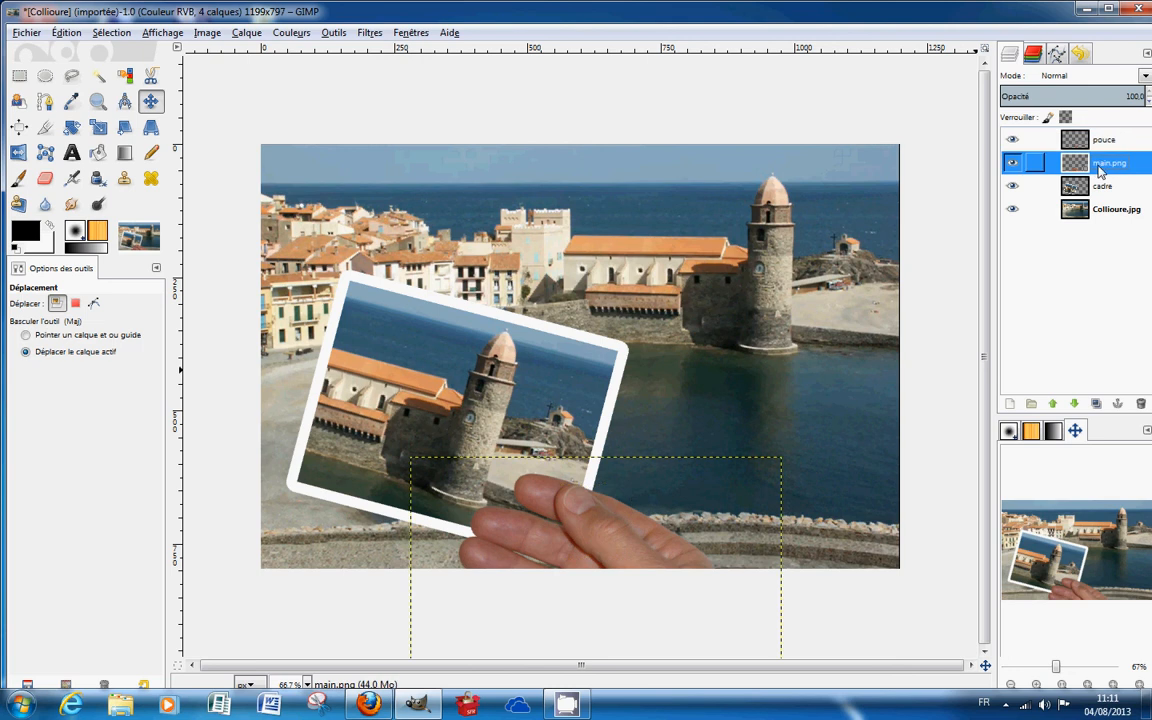
{"action": "left_click", "coordinate": [1074, 404]}
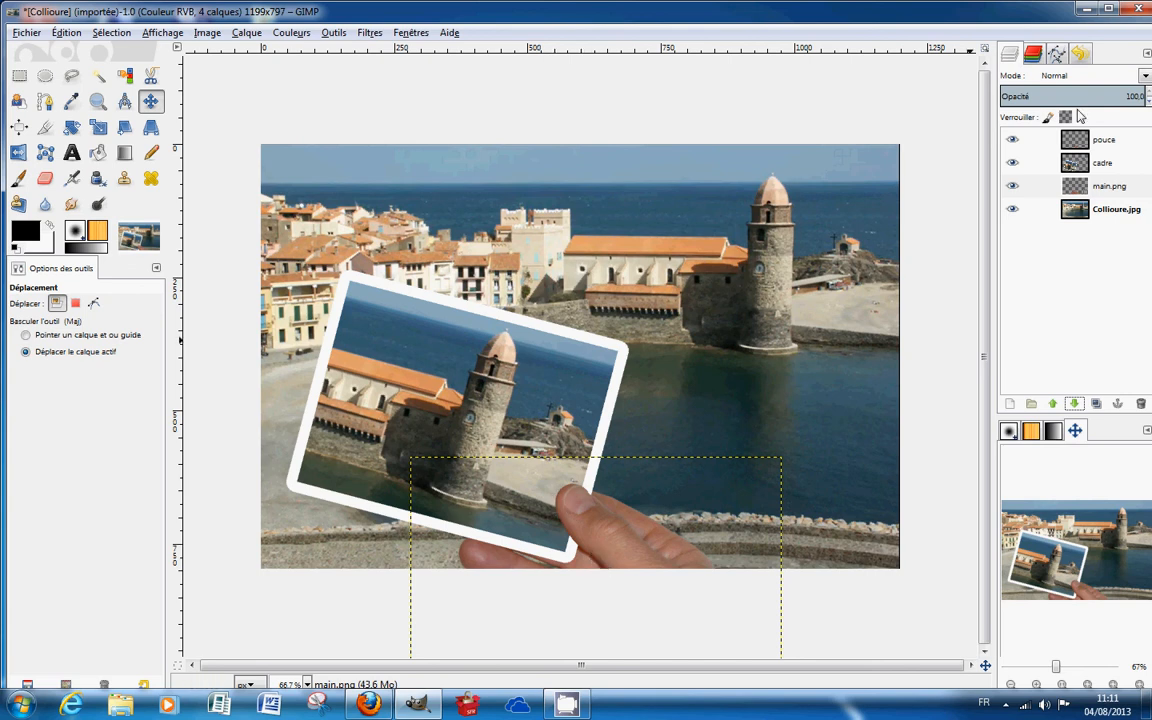
- Create a transparent layer named ombre at 1199 x 797 px and place it directly below the pouce layer
{"action": "left_click", "coordinate": [1107, 141]}
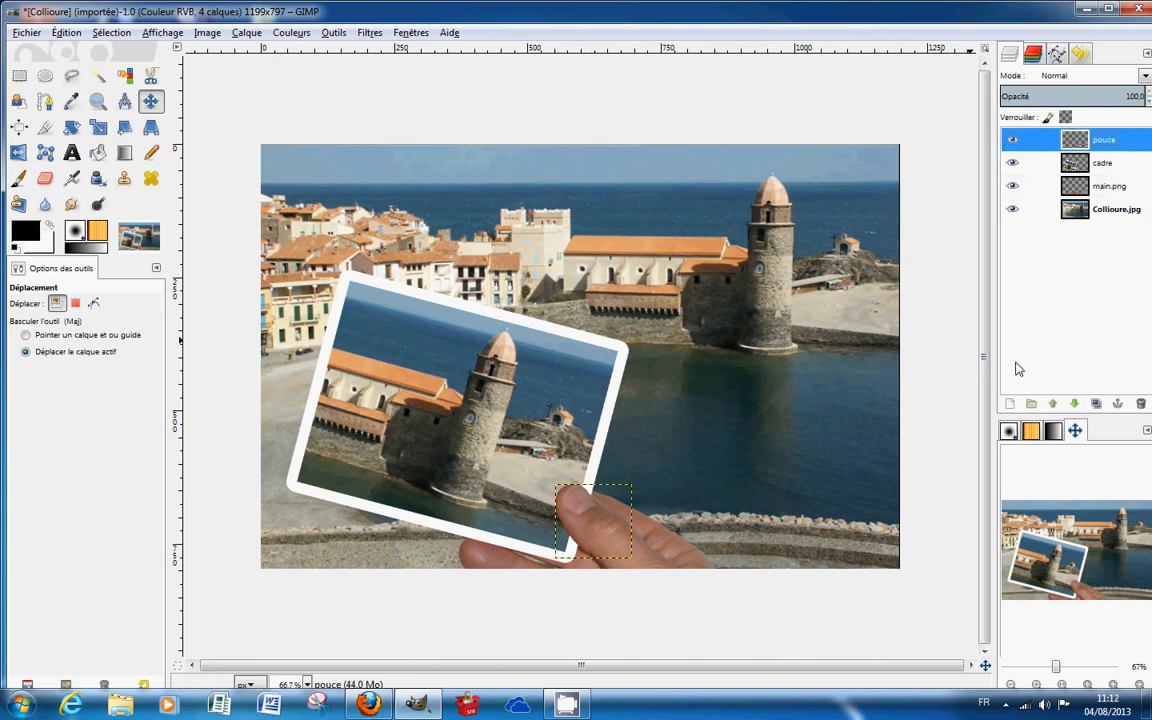
{"action": "left_click", "coordinate": [1010, 404]}
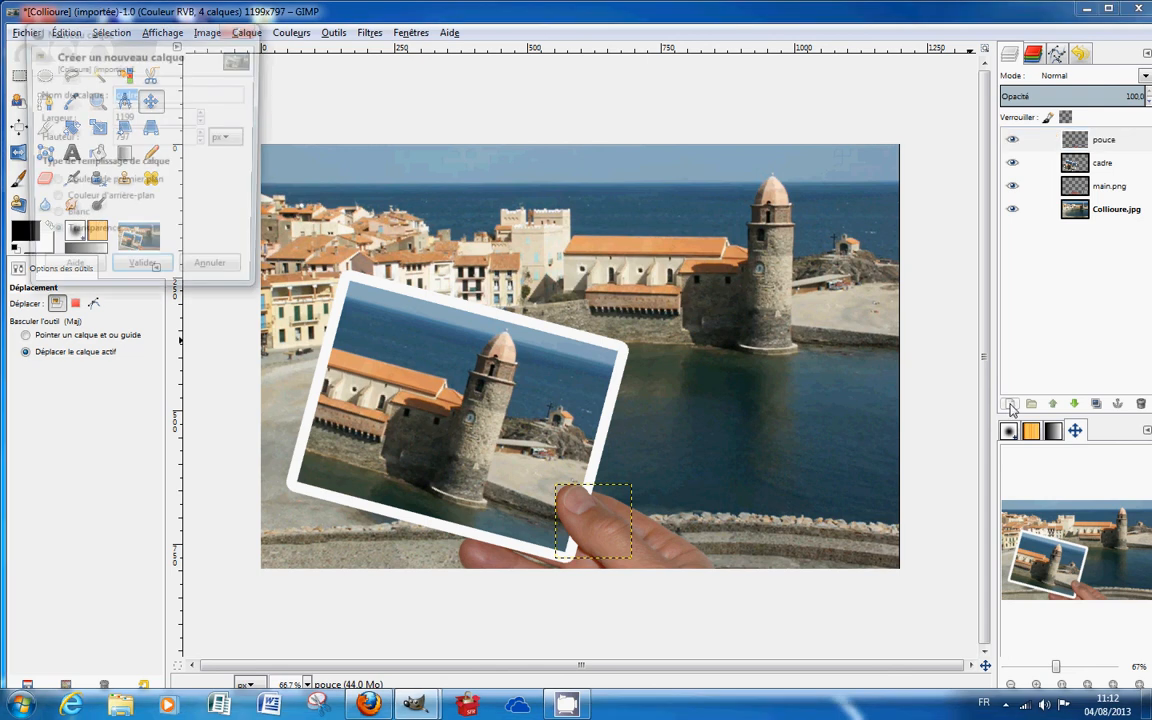
{"action": "type", "text": "o"}
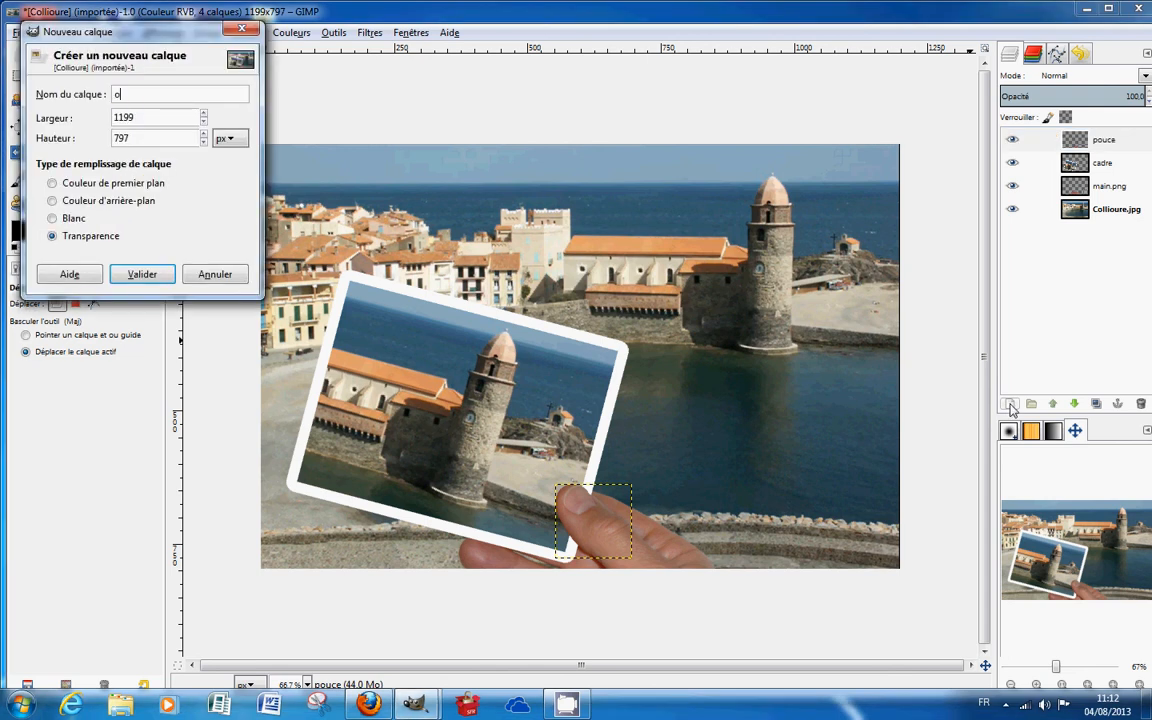
{"action": "type", "text": "mbre"}
{"action": "key", "text": "Return"}
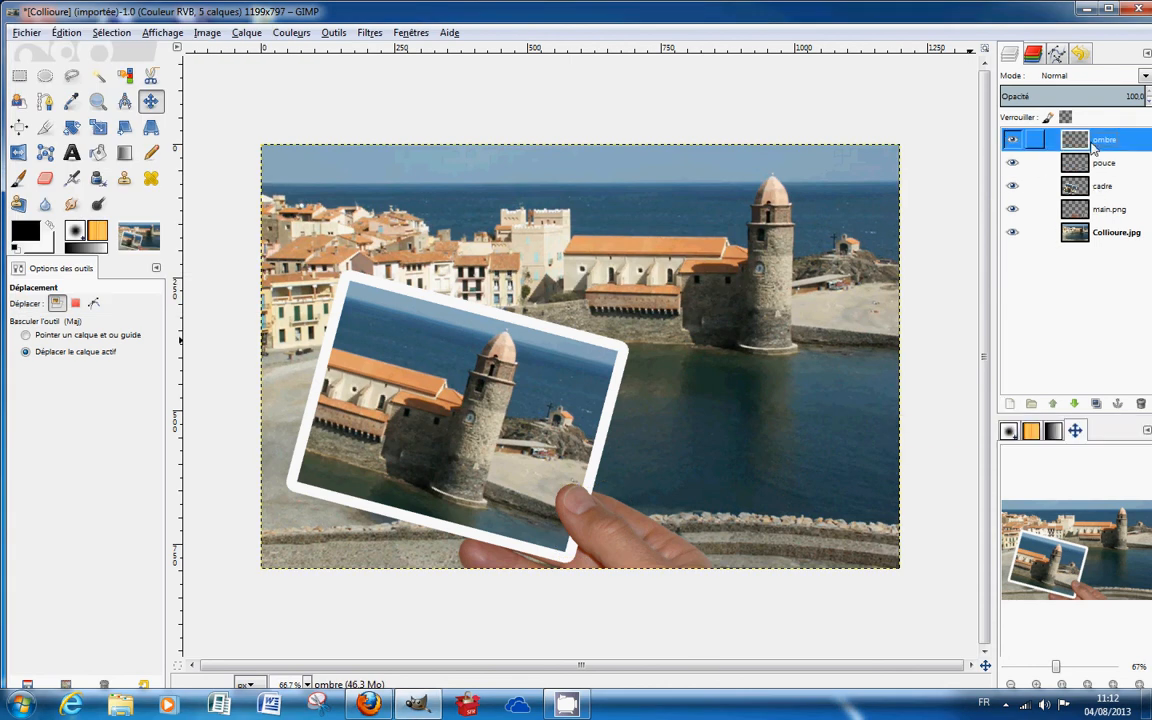
{"action": "left_click", "coordinate": [1075, 404]}
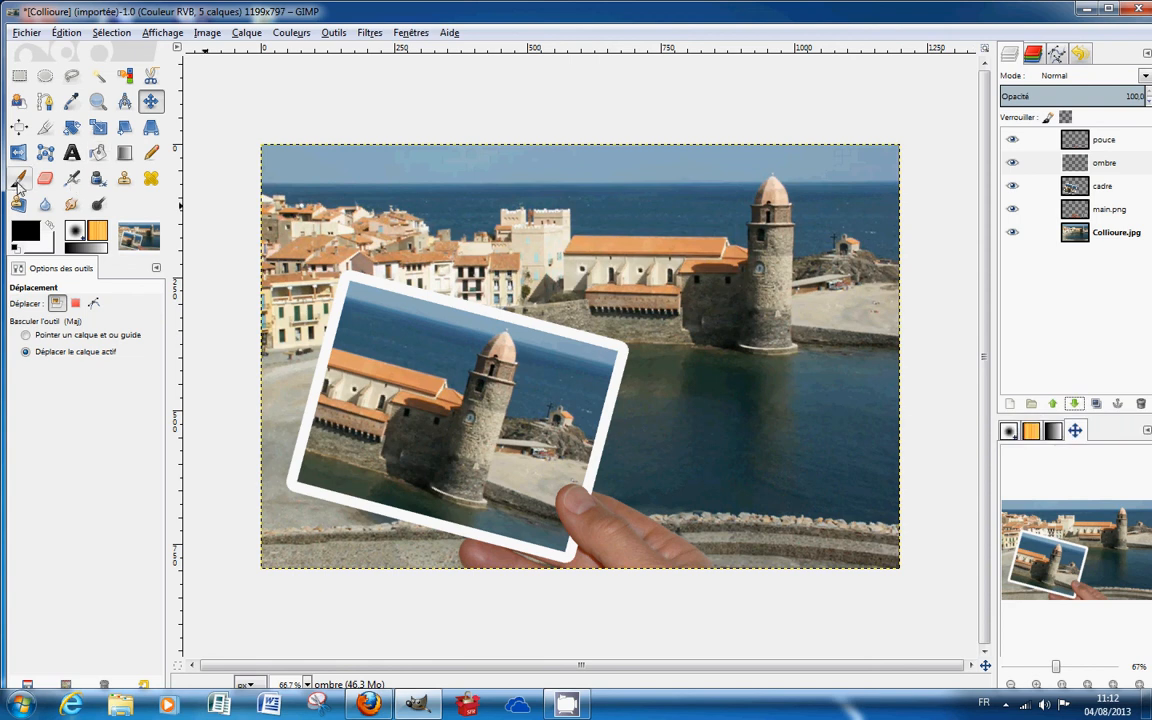
- Paint a black shadow on the ombre layer along the thumb's outer edge and tip with the Paintbrush at size 20
{"action": "left_click", "coordinate": [18, 182]}
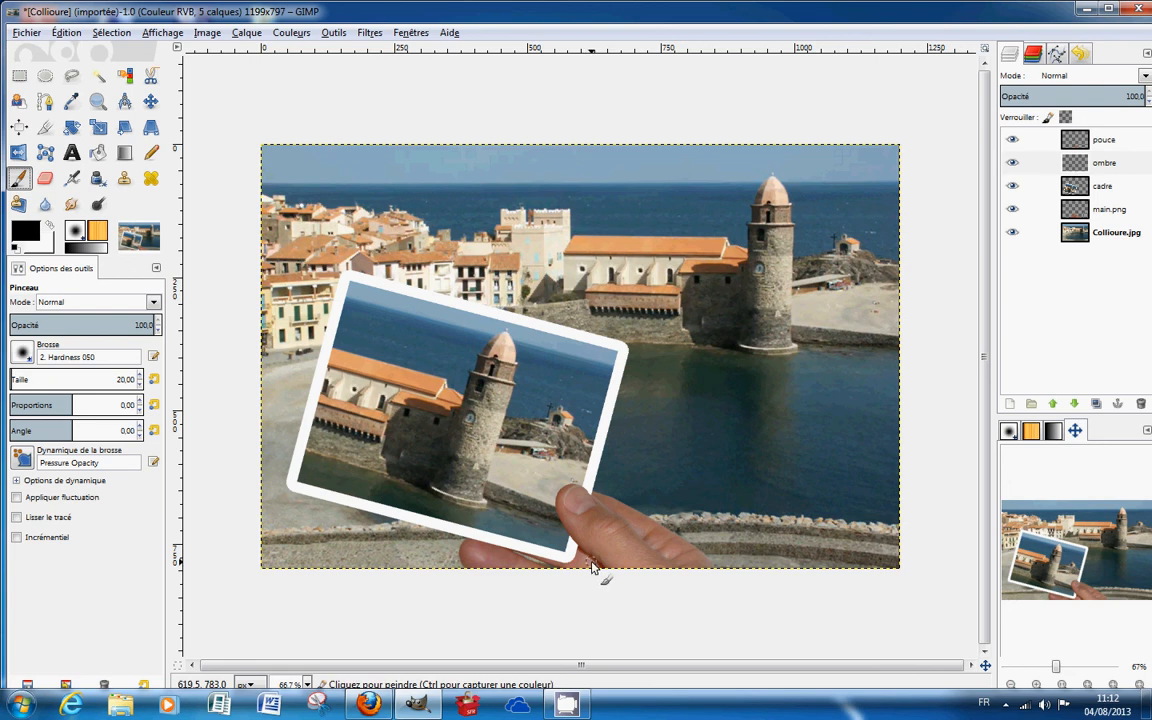
{"action": "scroll", "coordinate": [582, 567], "scroll_direction": "up", "scroll_amount": 1}
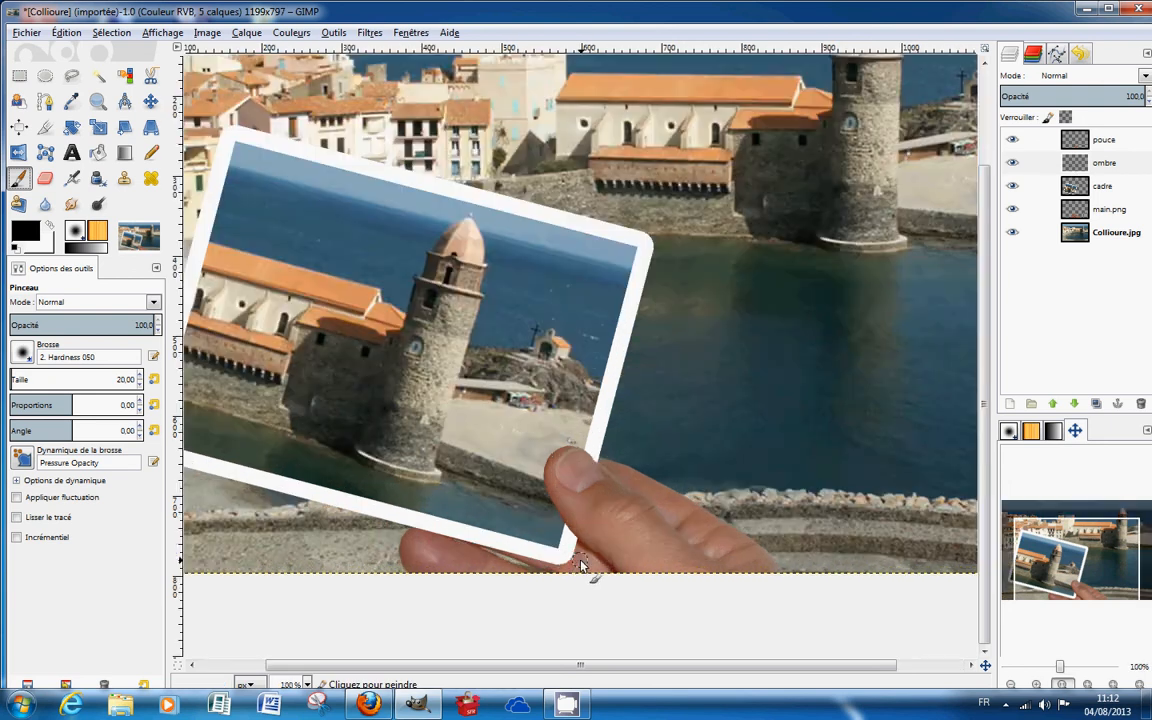
{"action": "scroll", "coordinate": [582, 567], "scroll_direction": "up", "scroll_amount": 1}
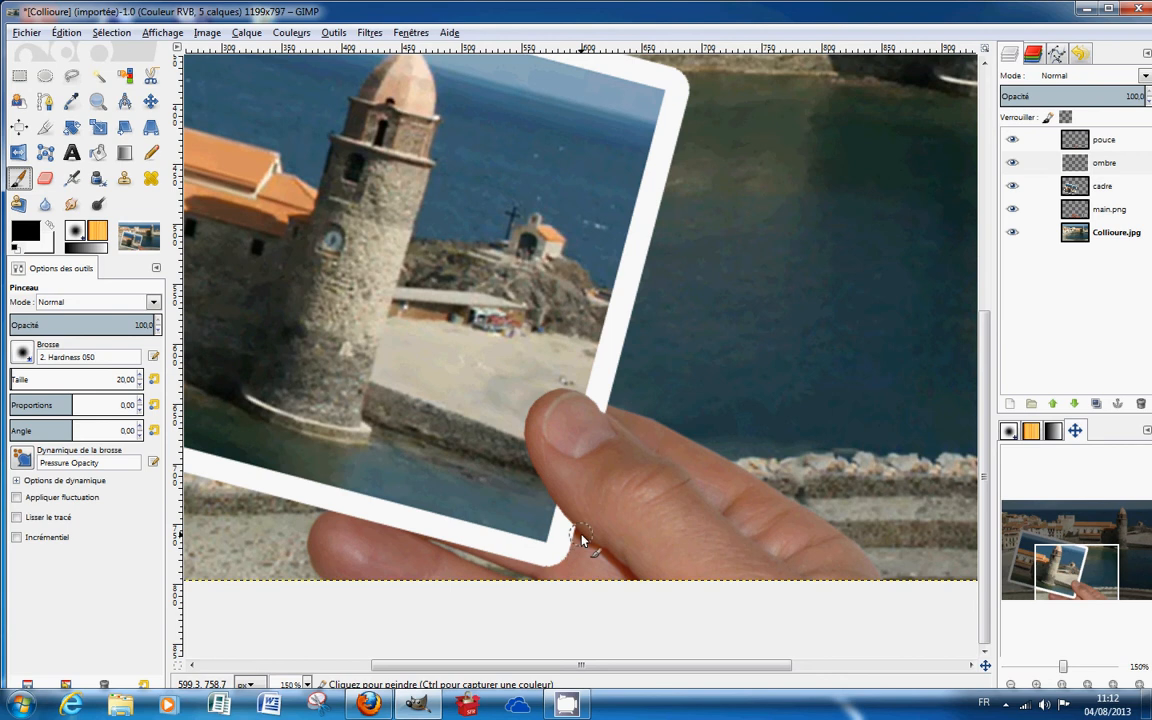
{"action": "left_click_drag", "start_coordinate": [576, 530], "coordinate": [527, 455]}
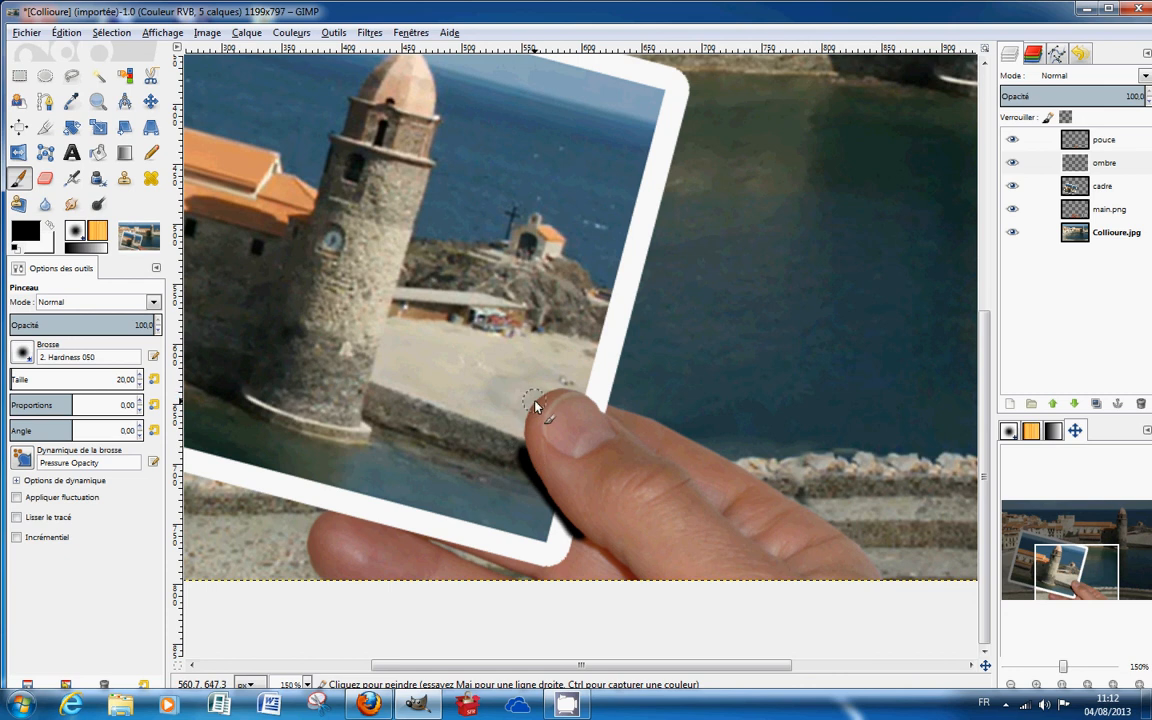
{"action": "mouse_move", "coordinate": [528, 402]}
{"action": "left_mouse_down"}
{"action": "mouse_move", "coordinate": [540, 481]}
{"action": "mouse_move", "coordinate": [527, 425]}
{"action": "mouse_move", "coordinate": [535, 388]}
{"action": "left_mouse_up"}
{"action": "left_click", "coordinate": [46, 180]}
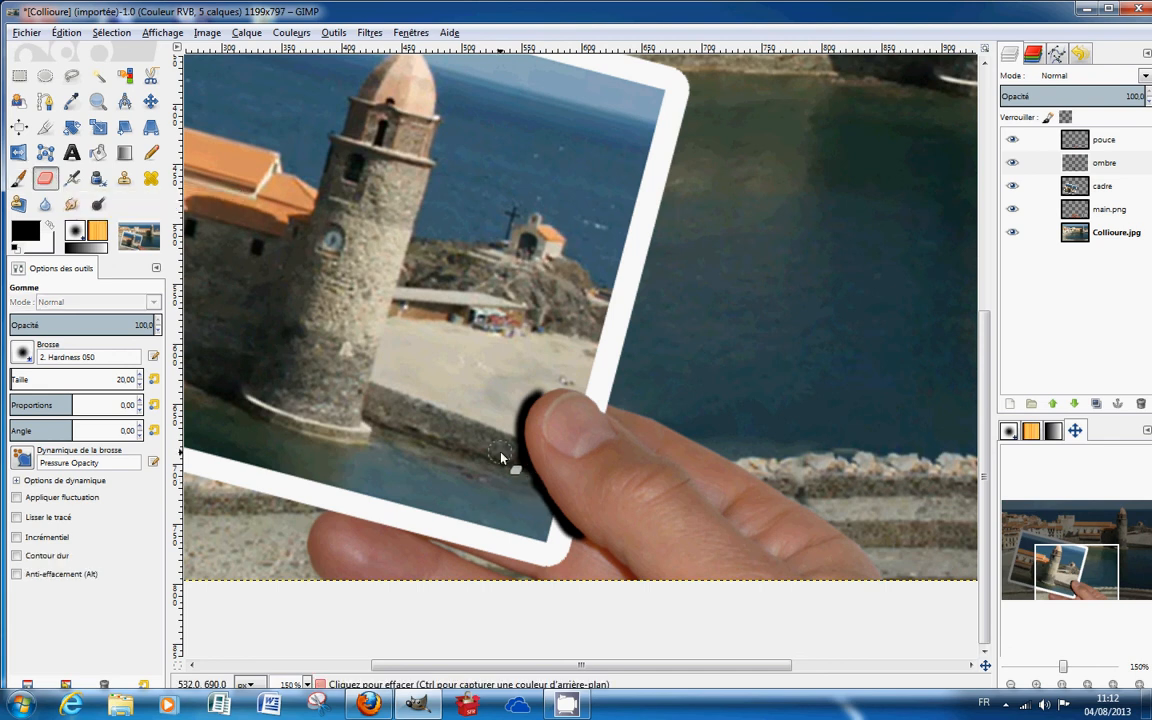
{"action": "left_click", "coordinate": [18, 178]}
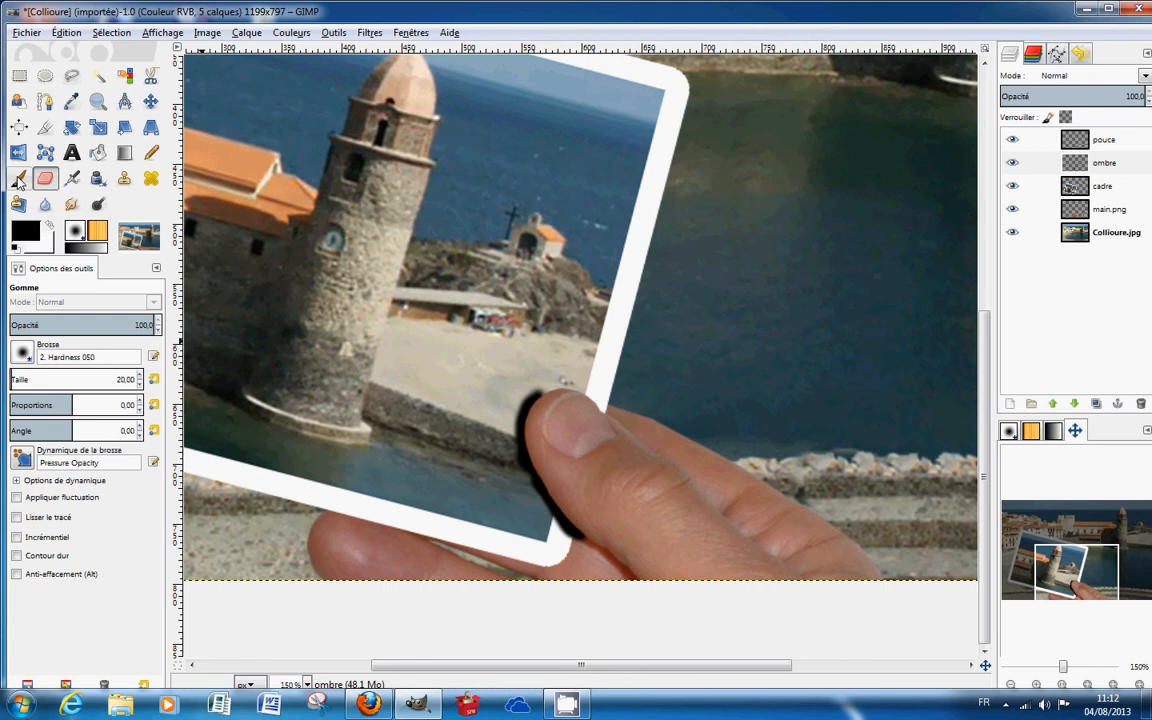
{"action": "left_click", "coordinate": [538, 488]}
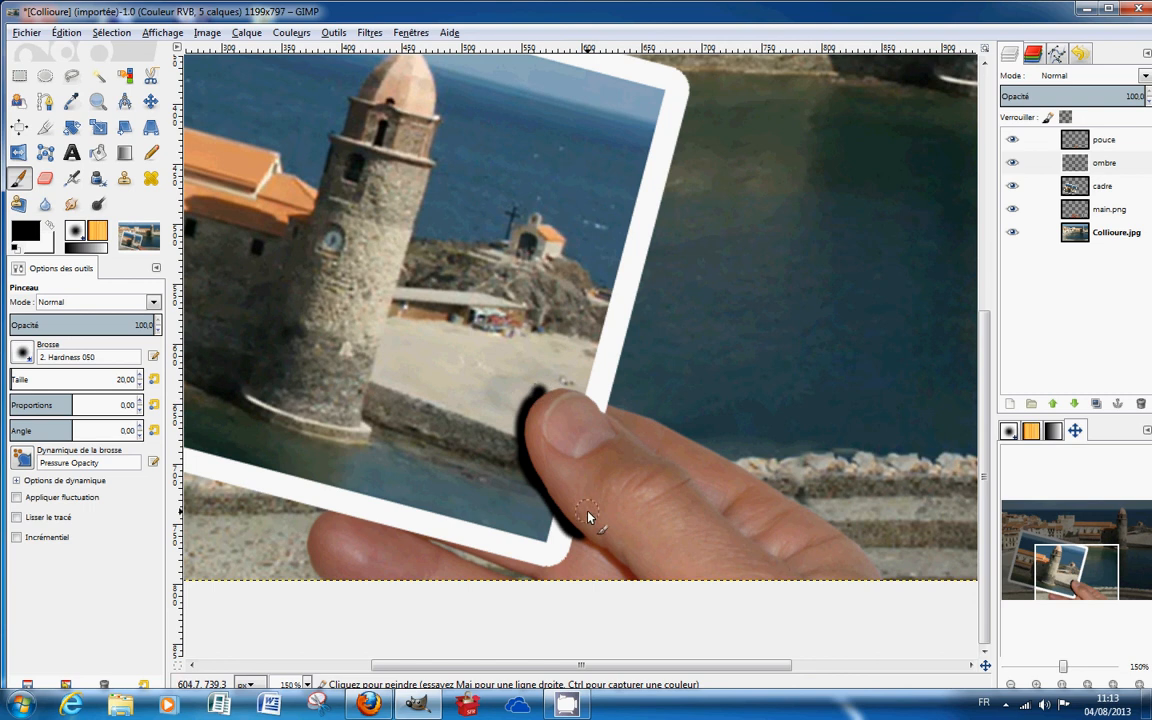
- Apply a Gaussian blur of 20 px horizontally and vertically to the thumb shadow on the ombre layer
{"action": "left_click", "coordinate": [1108, 165]}
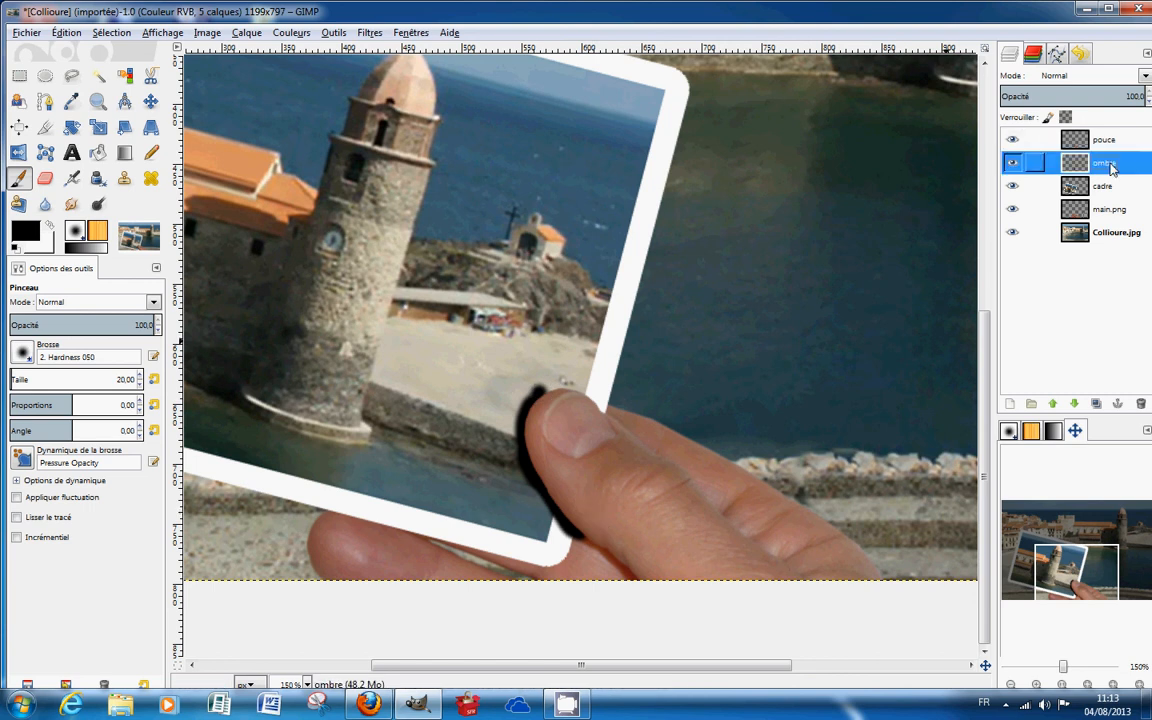
{"action": "left_click", "coordinate": [369, 32]}
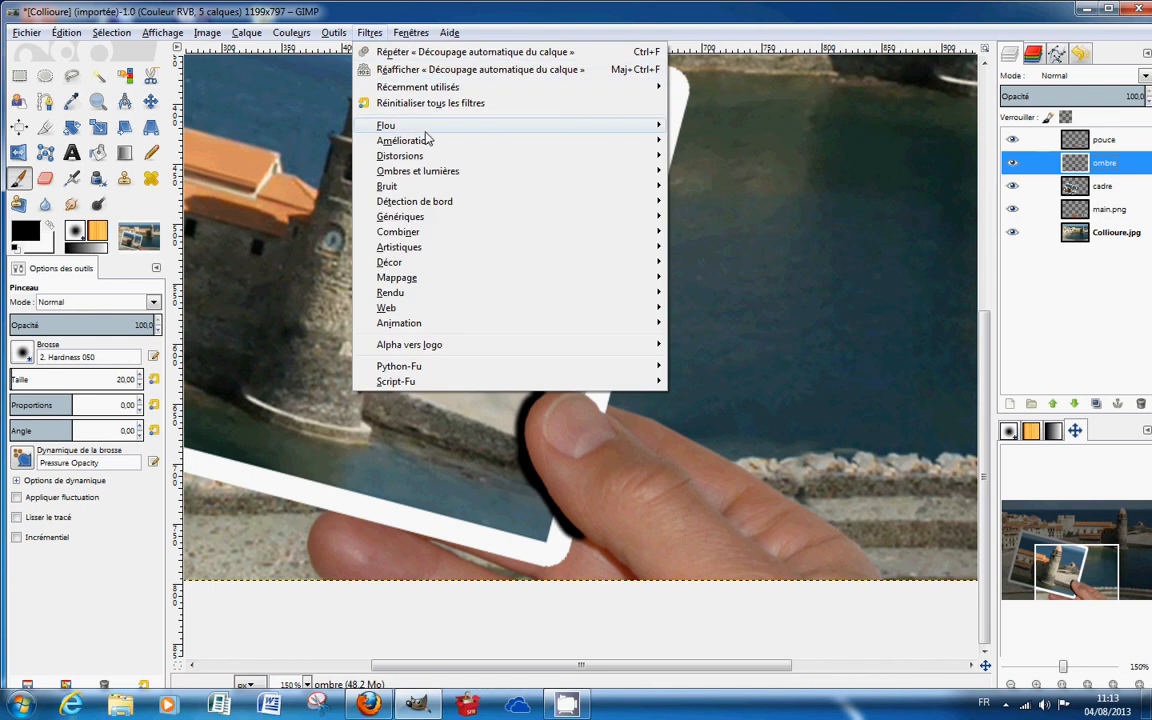
{"action": "mouse_move", "coordinate": [424, 127]}
{"action": "left_click", "coordinate": [703, 160]}
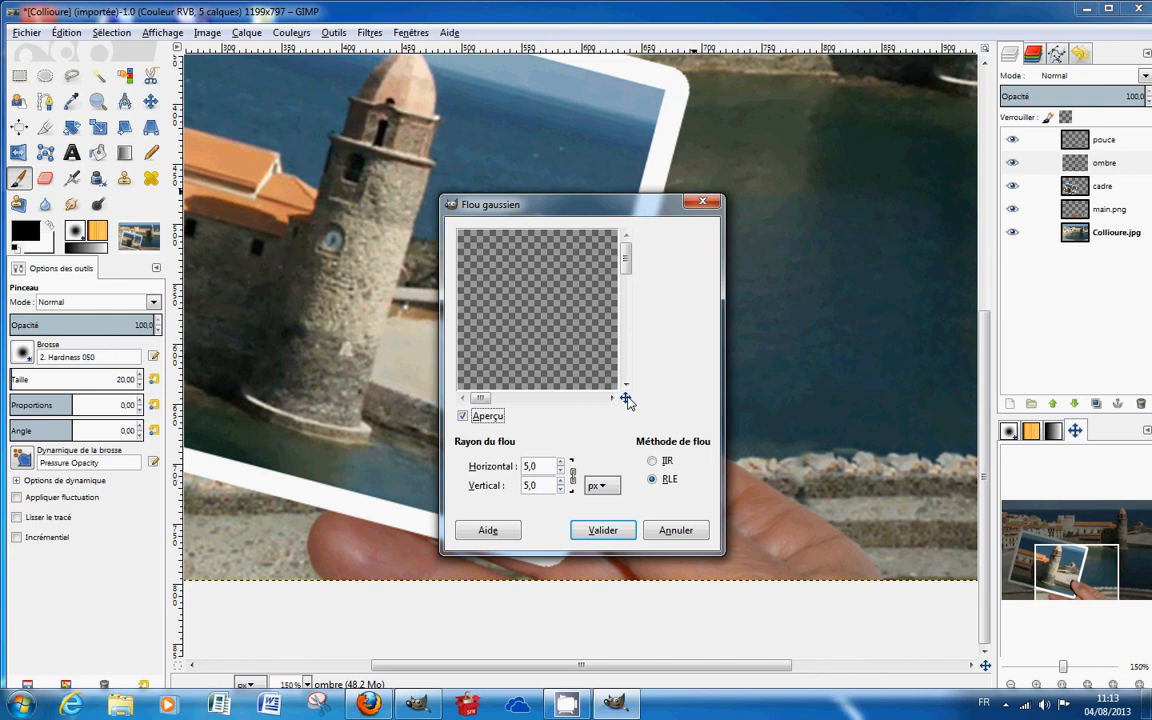
{"action": "left_click_drag", "start_coordinate": [626, 399], "coordinate": [656, 434]}
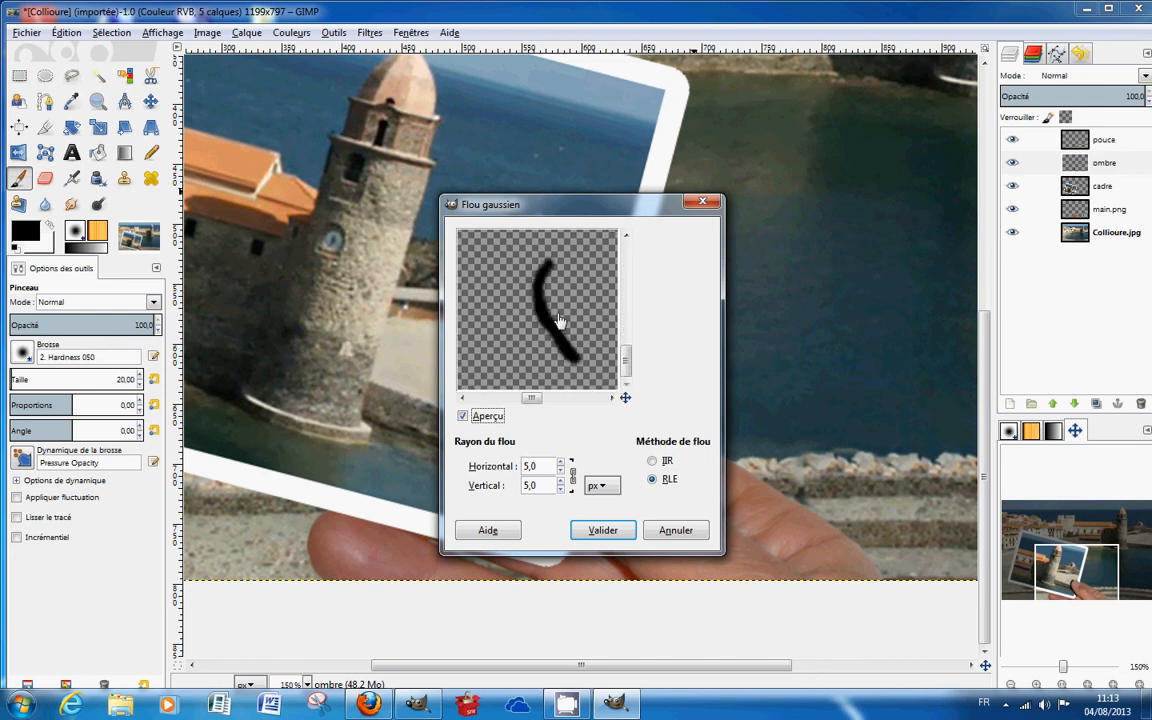
{"action": "double_click", "coordinate": [543, 466]}
{"action": "type", "text": "20"}
{"action": "left_click", "coordinate": [533, 488]}
{"action": "left_click", "coordinate": [590, 531]}
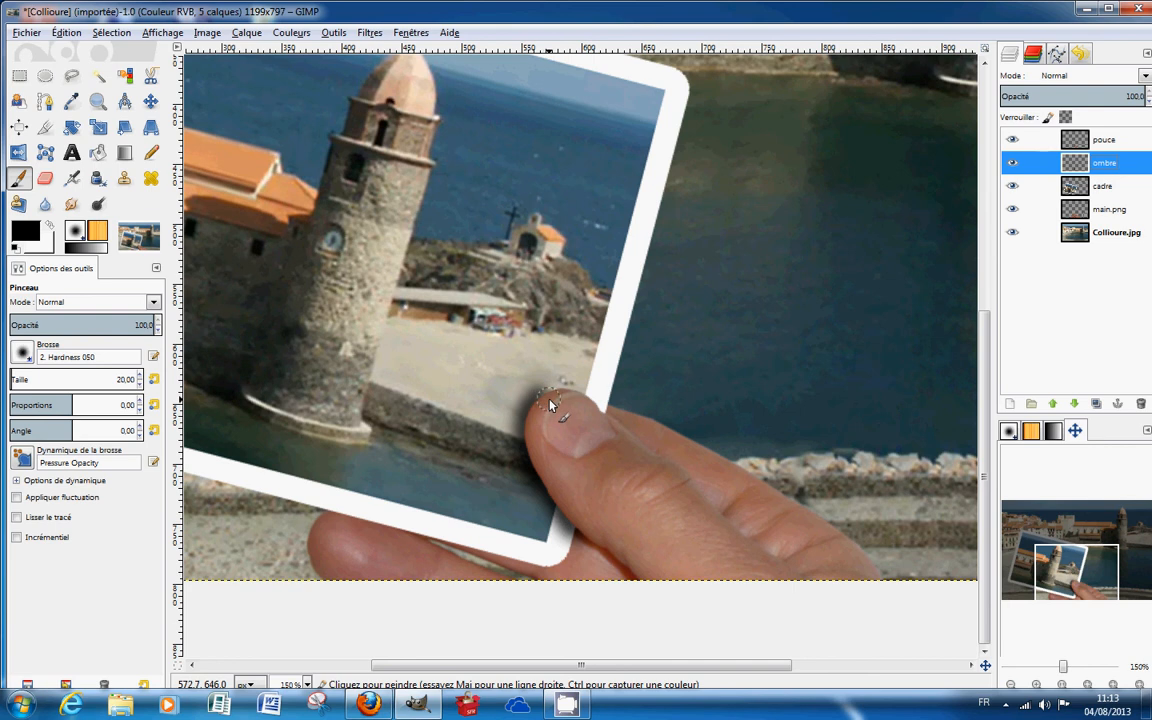
- Autocrop the whole image with the Collioure.jpg layer active to trim the part of main.png that extends beyond the canvas
{"action": "scroll", "coordinate": [549, 405], "scroll_direction": "down", "scroll_amount": 3}
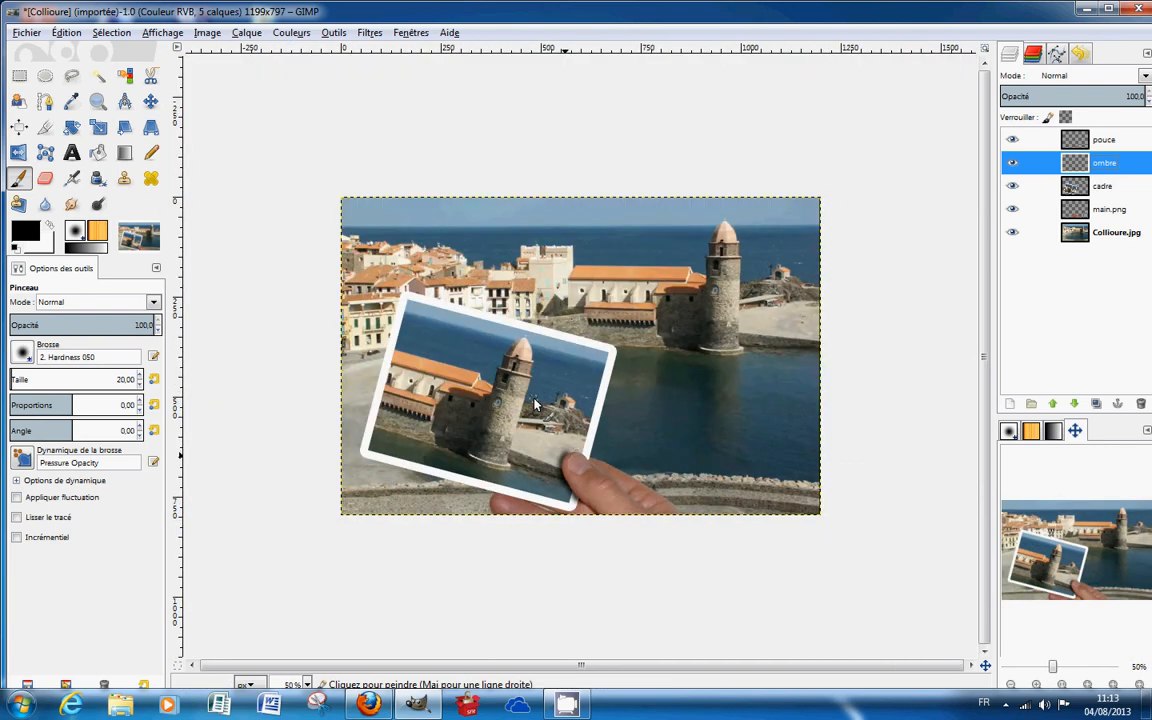
{"action": "left_click", "coordinate": [1105, 215]}
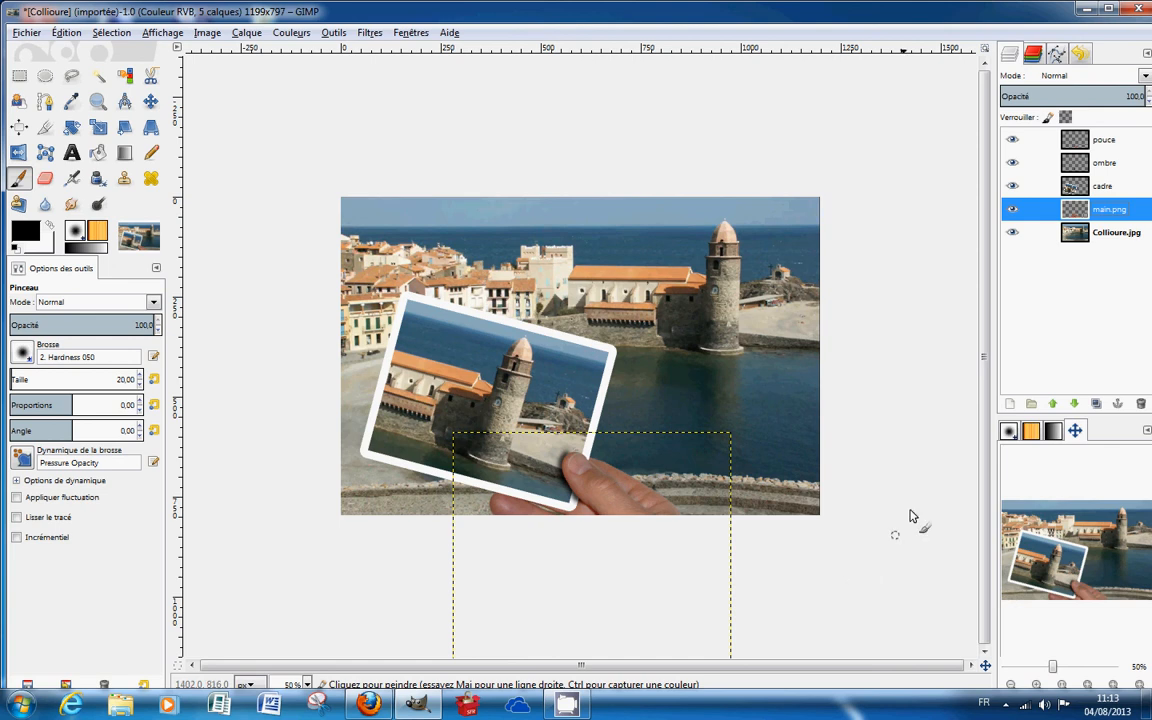
{"action": "left_click", "coordinate": [1108, 237]}
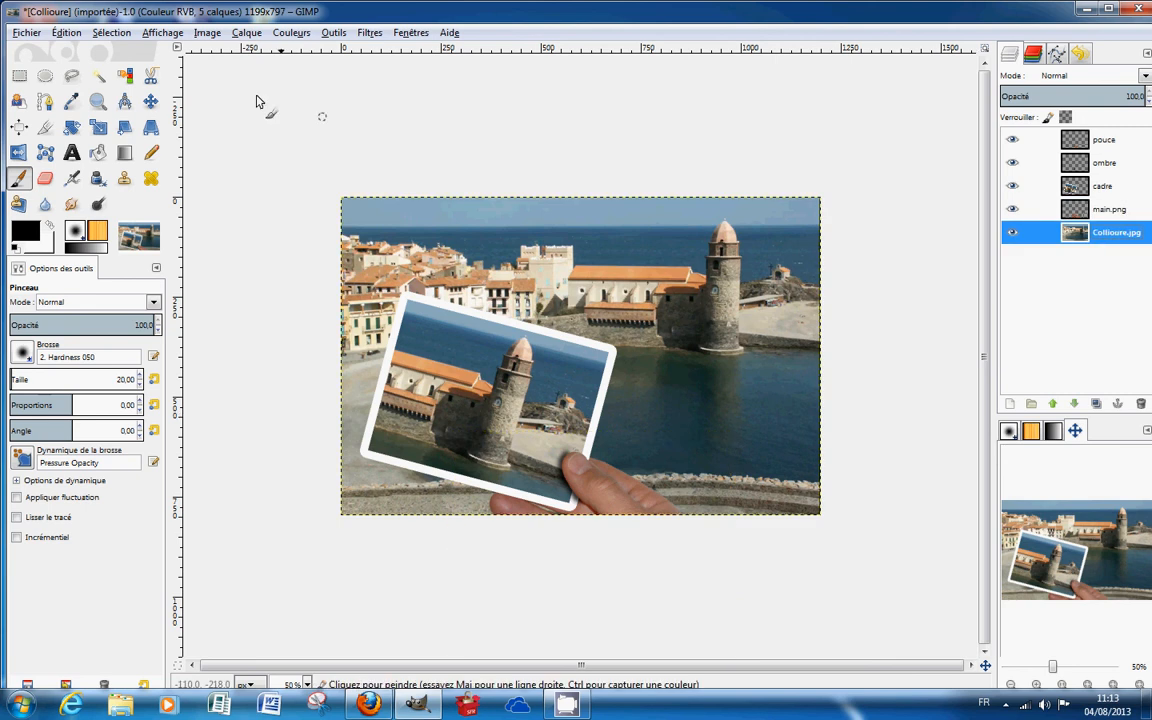
{"action": "left_click", "coordinate": [205, 34]}
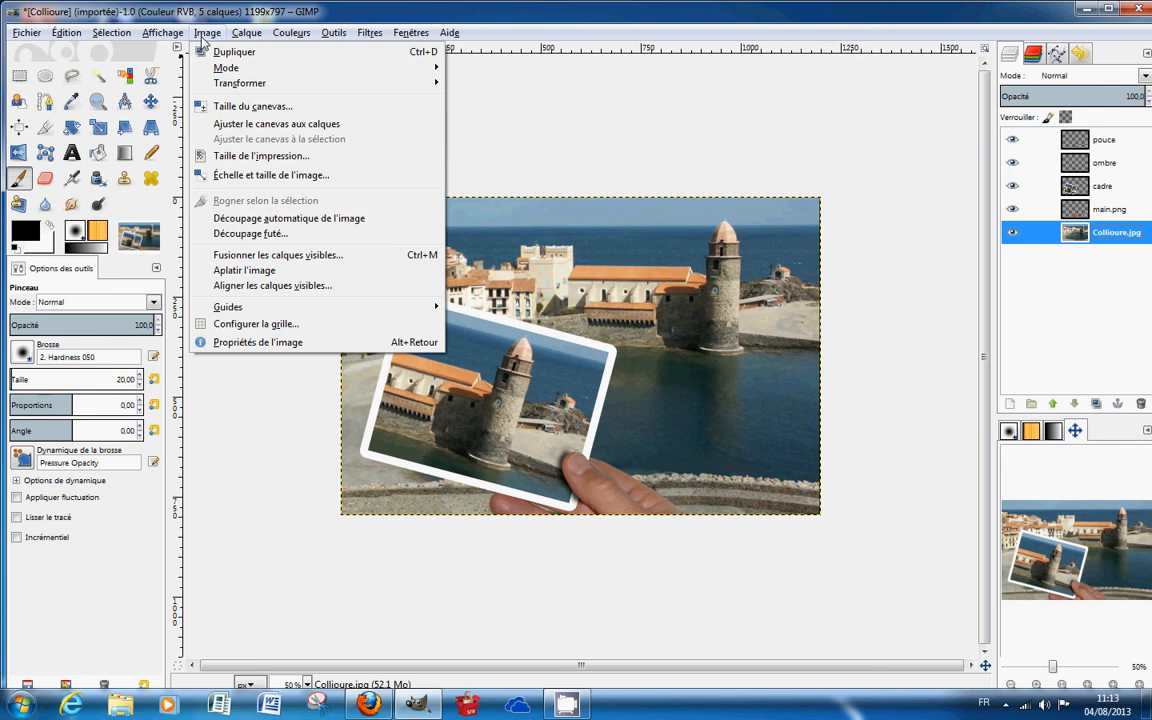
{"action": "left_click", "coordinate": [270, 220]}
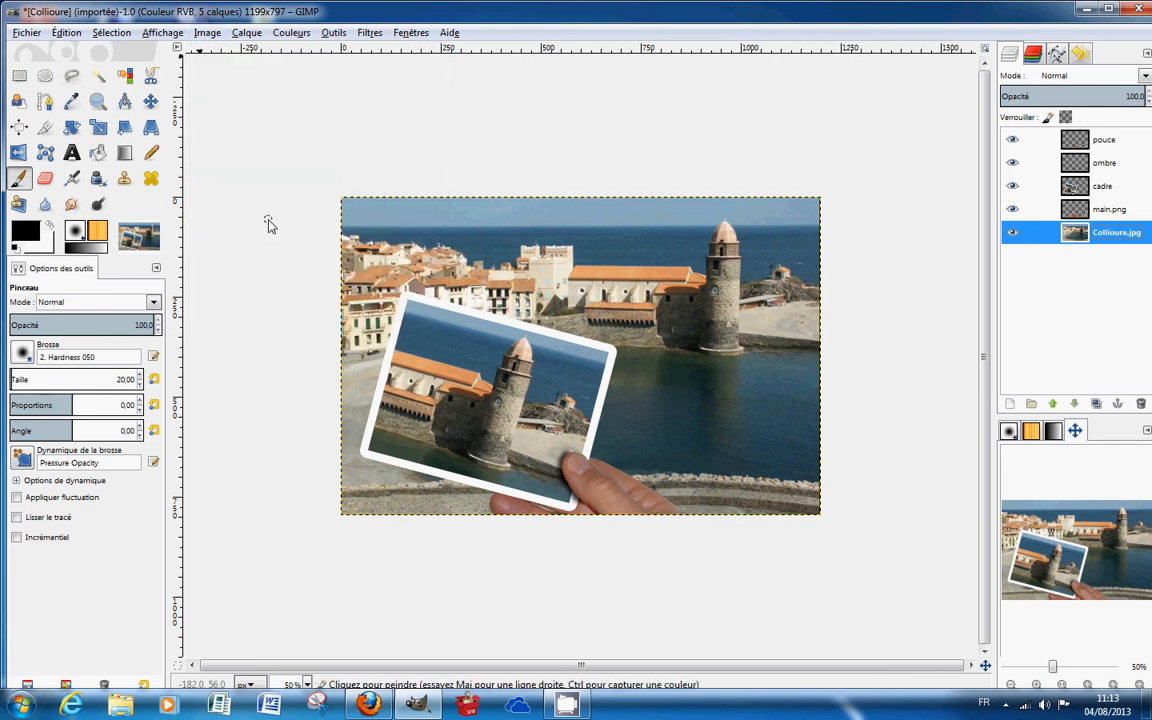
{"action": "left_click", "coordinate": [1112, 210]}
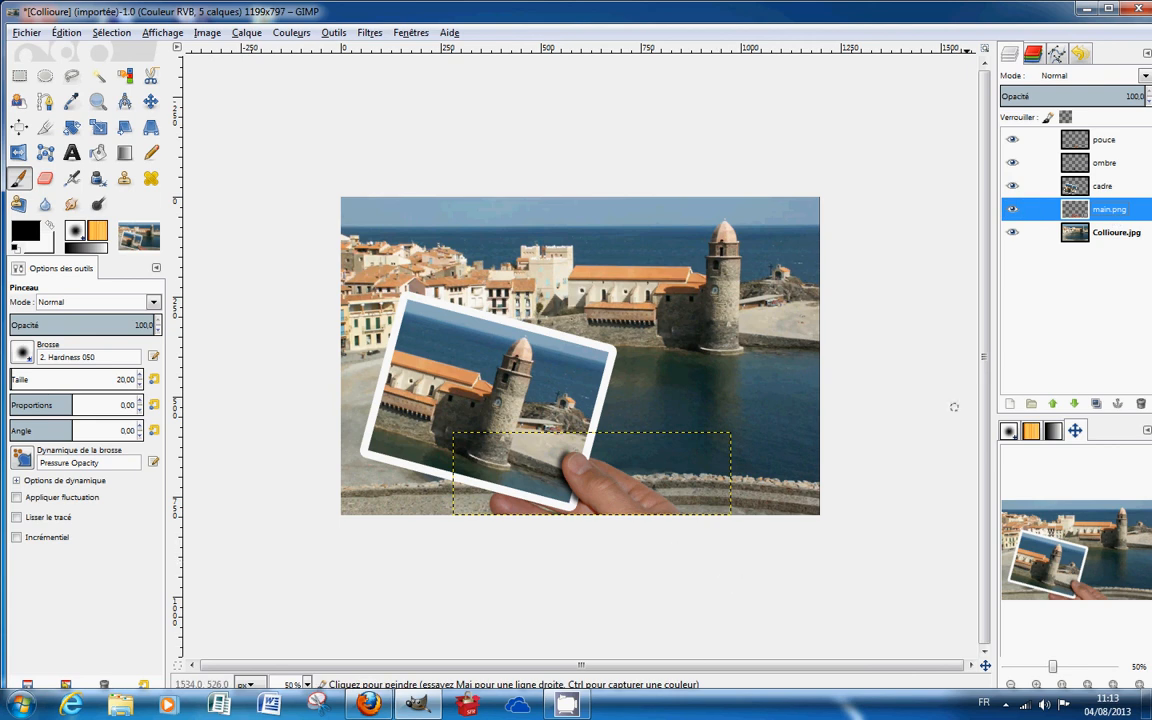
- Apply a Gaussian blur of 8 px horizontally and vertically to the background Collioure.jpg layer
{"action": "left_click", "coordinate": [1076, 234]}
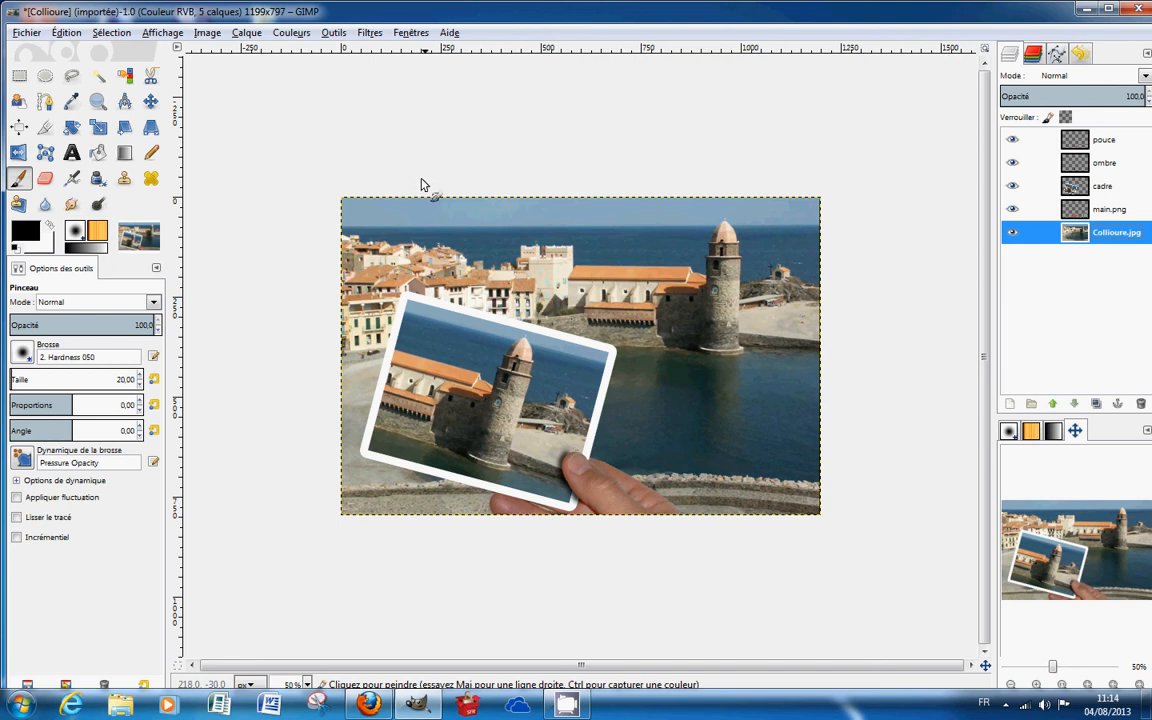
{"action": "left_click", "coordinate": [370, 33]}
{"action": "mouse_move", "coordinate": [400, 125]}
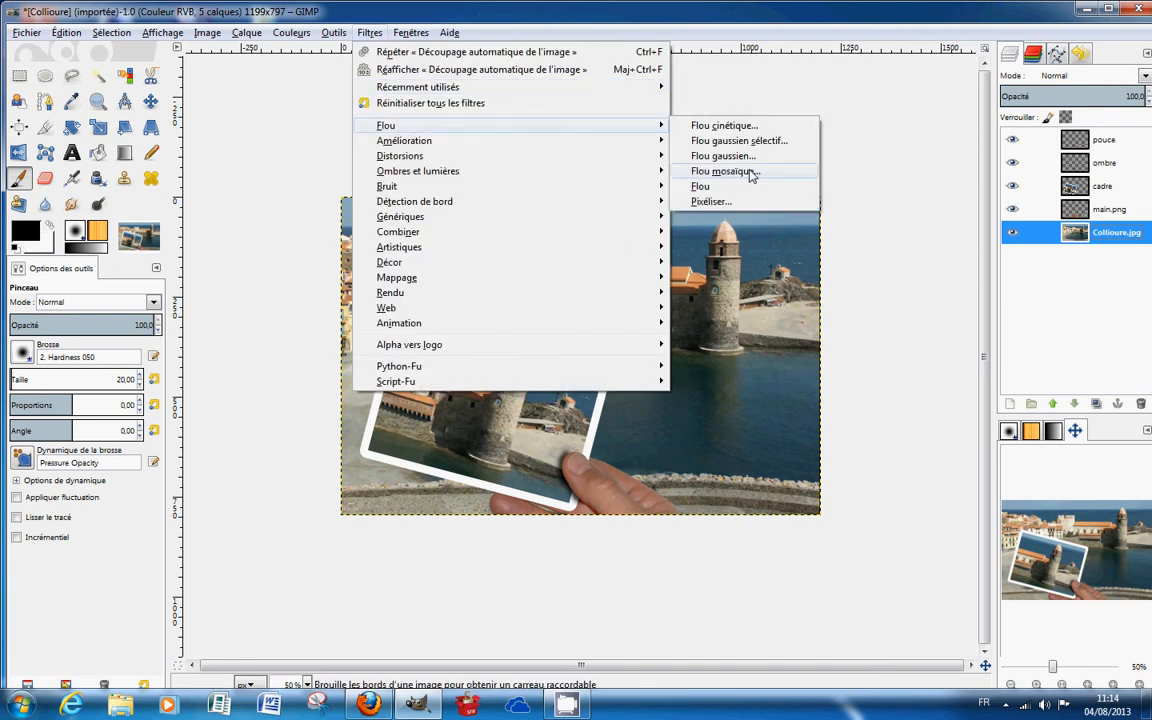
{"action": "left_click", "coordinate": [741, 157]}
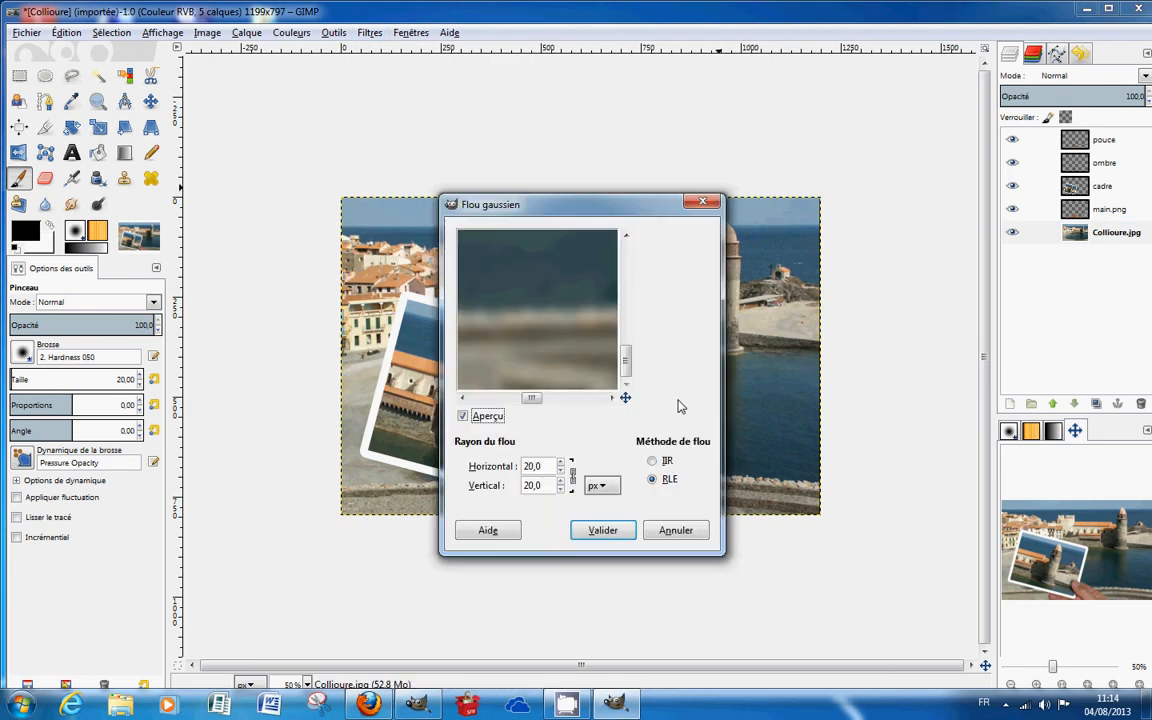
{"action": "left_click_drag", "start_coordinate": [621, 396], "coordinate": [640, 430]}
{"action": "left_click_drag", "start_coordinate": [546, 465], "coordinate": [510, 471]}
{"action": "type", "text": "8"}
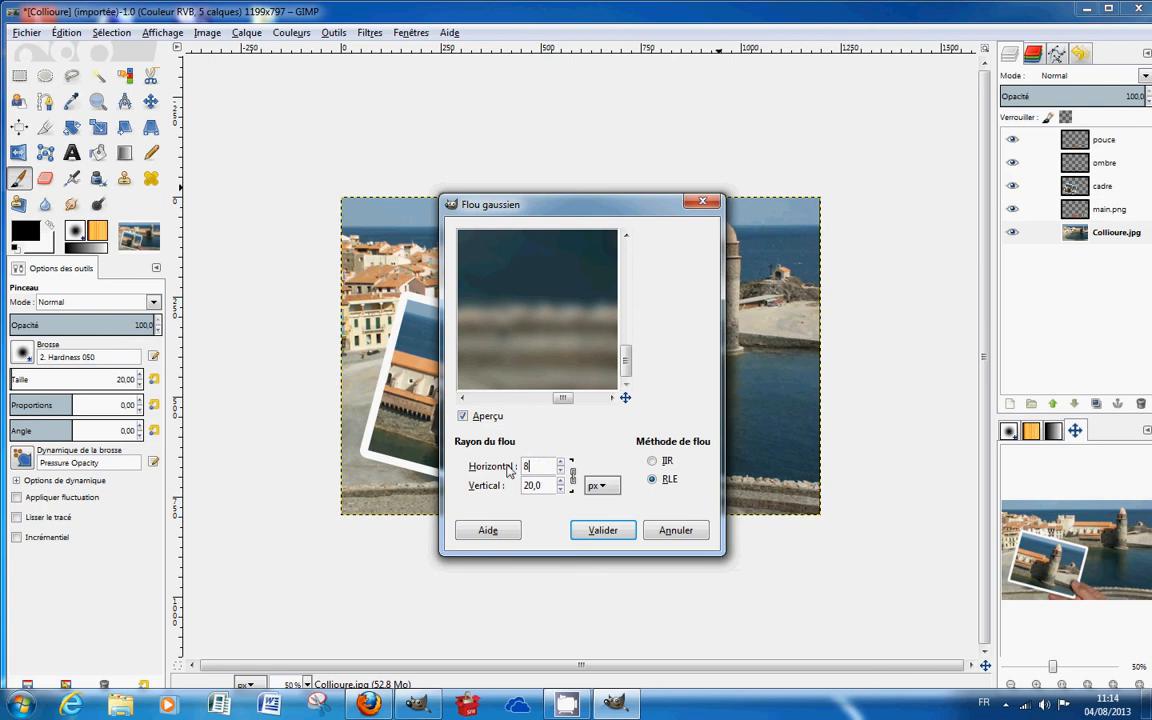
{"action": "left_click", "coordinate": [541, 487]}
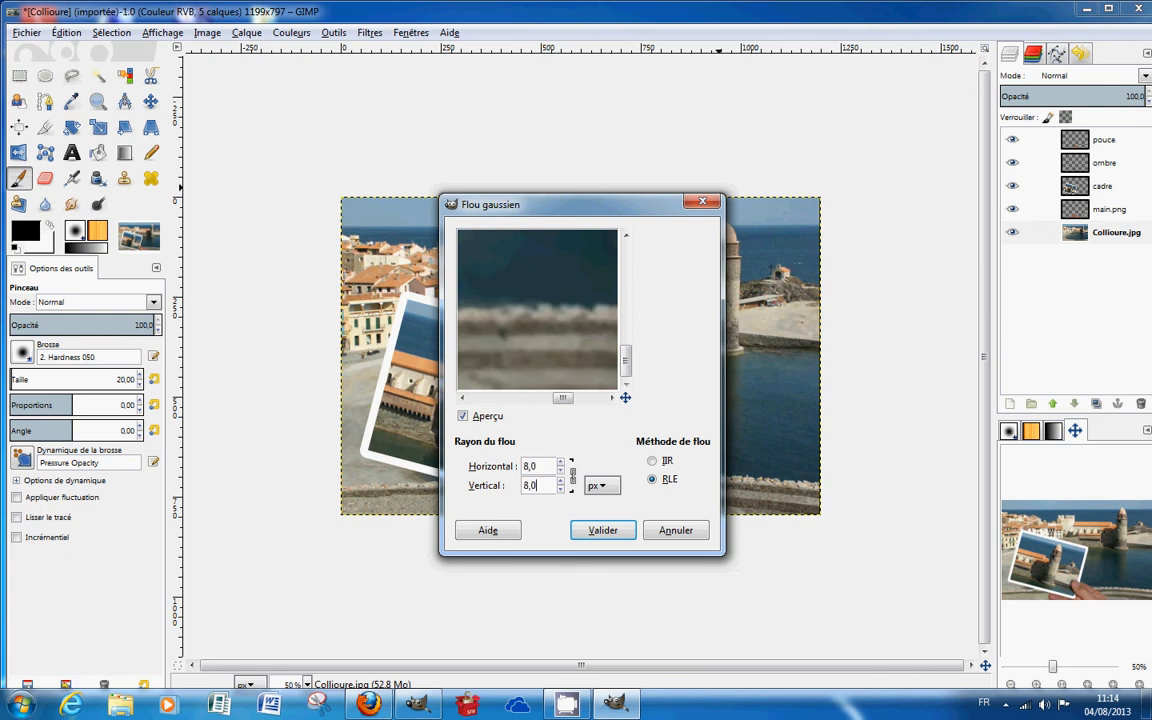
{"action": "left_click", "coordinate": [594, 536]}
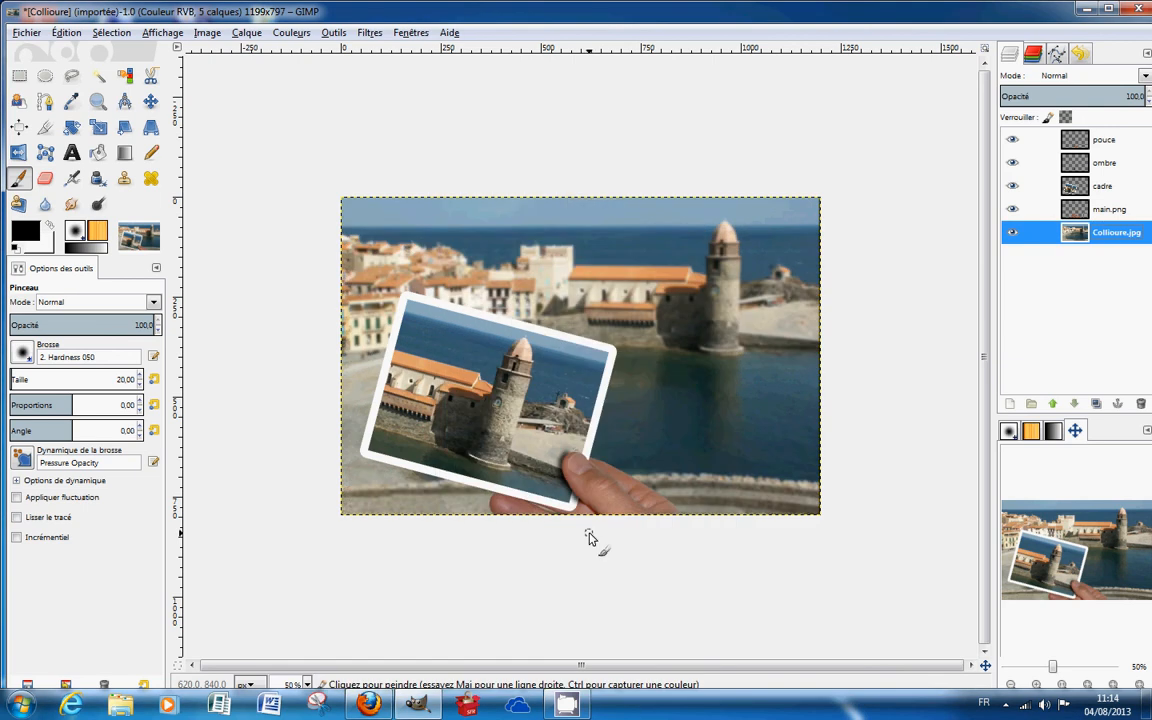